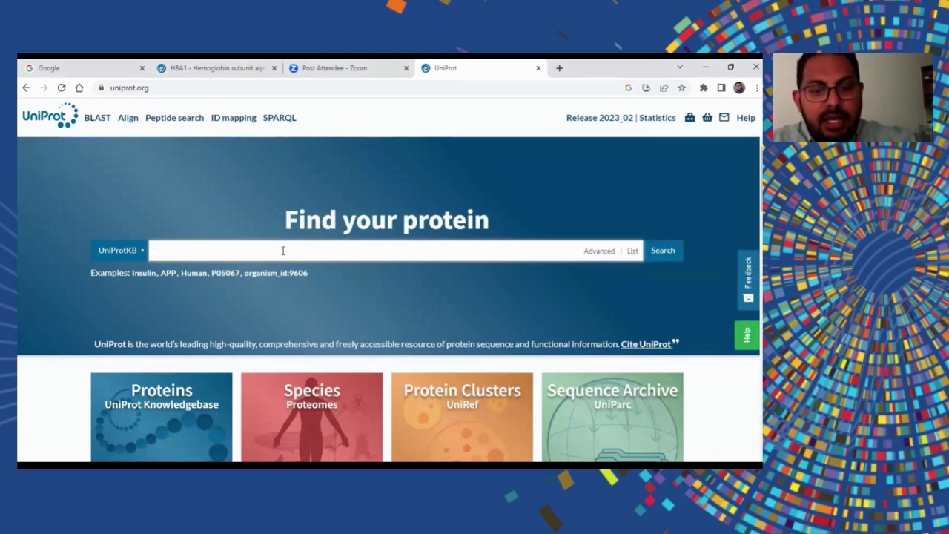
Step: Search UniProtKB for hemoglobin and open the Sequence section of the human hemoglobin subunit beta entry, P68871
type("hemo")
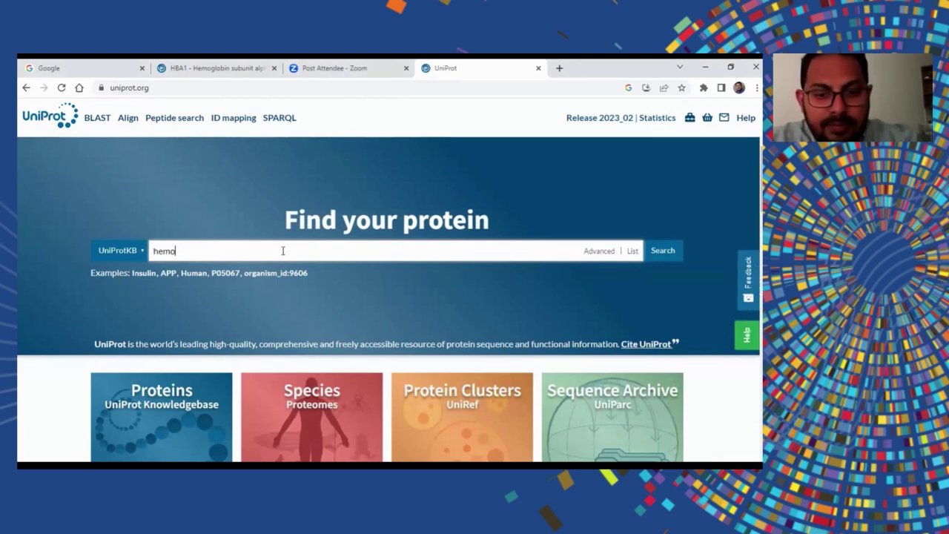
type("globin")
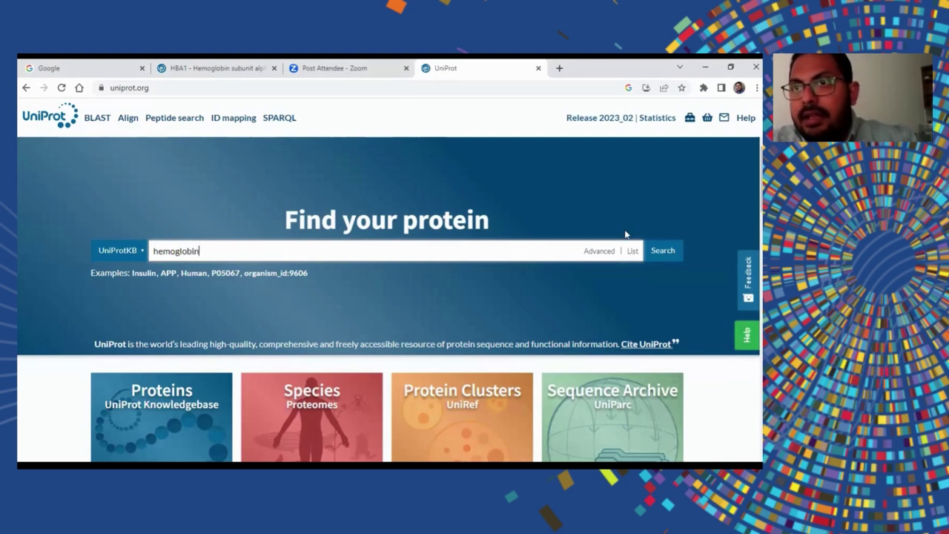
left_click(663, 252)
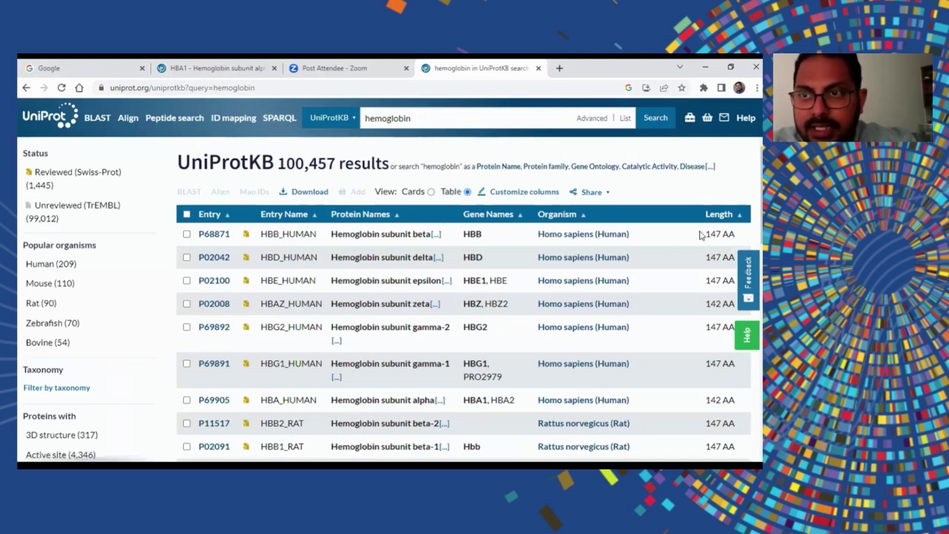
left_click(214, 234)
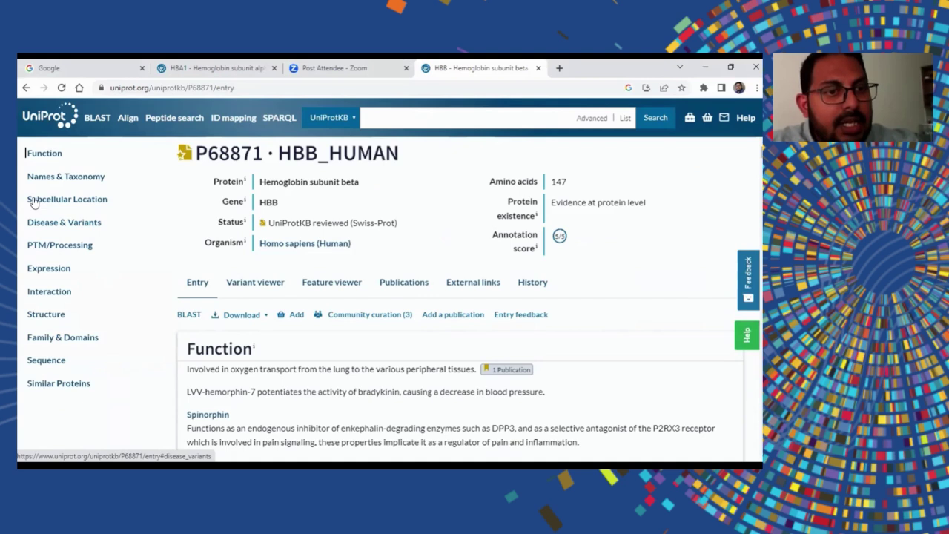
left_click(47, 361)
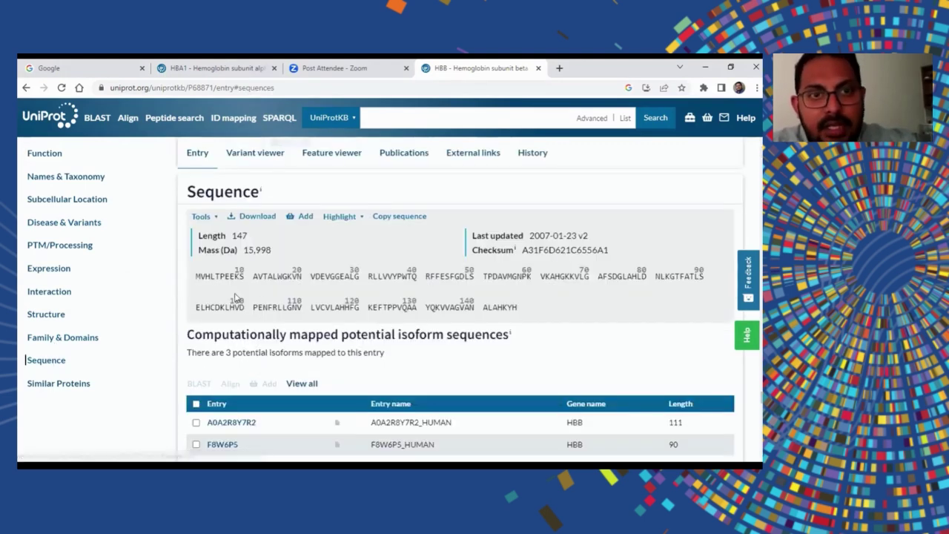
triple_click(195, 279)
right_click(494, 308)
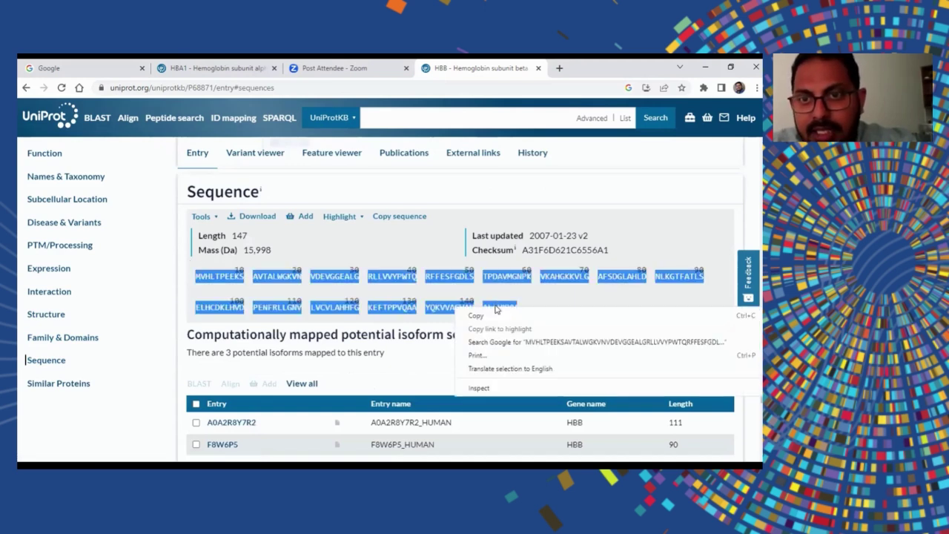
left_click(602, 300)
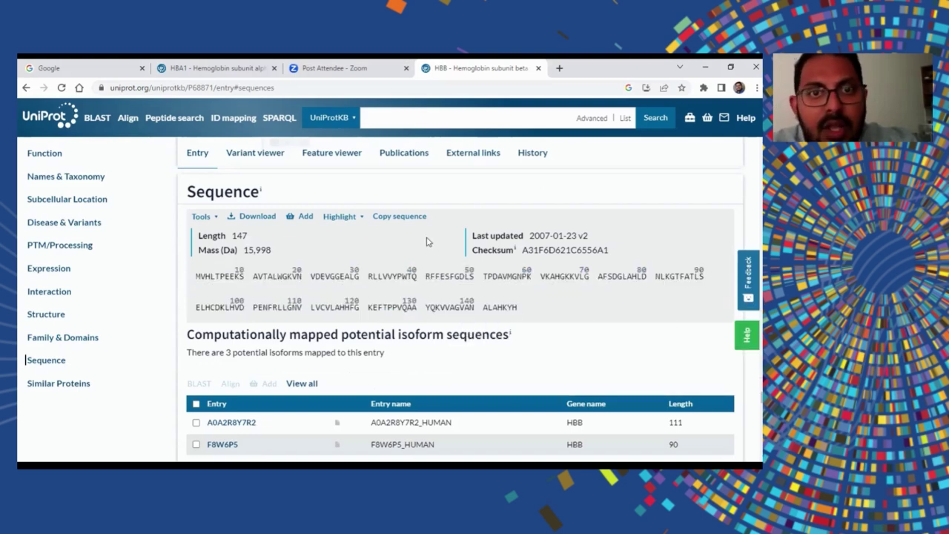
Step: Download the P68871 sequence in FASTA format and save it to the Desktop as a text document named hemoglobin
left_click(232, 218)
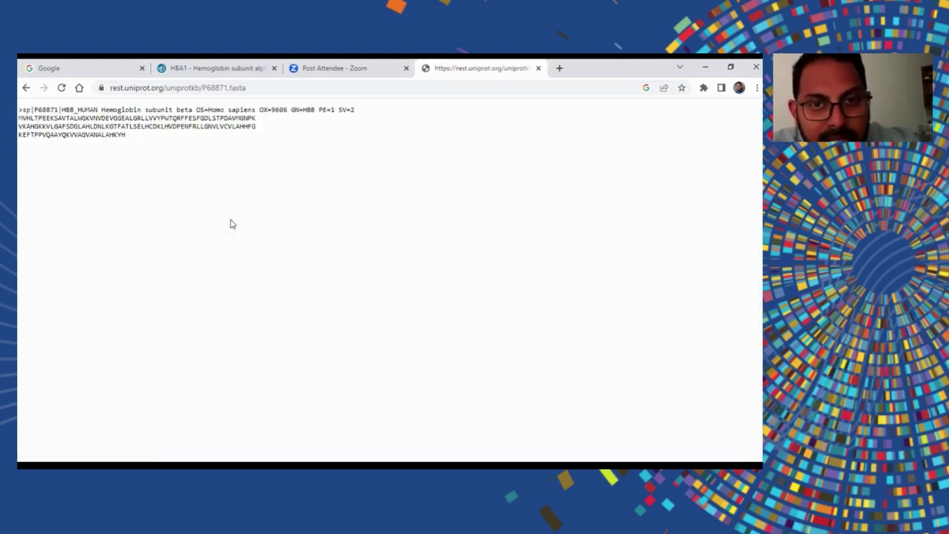
right_click(378, 206)
left_click(417, 256)
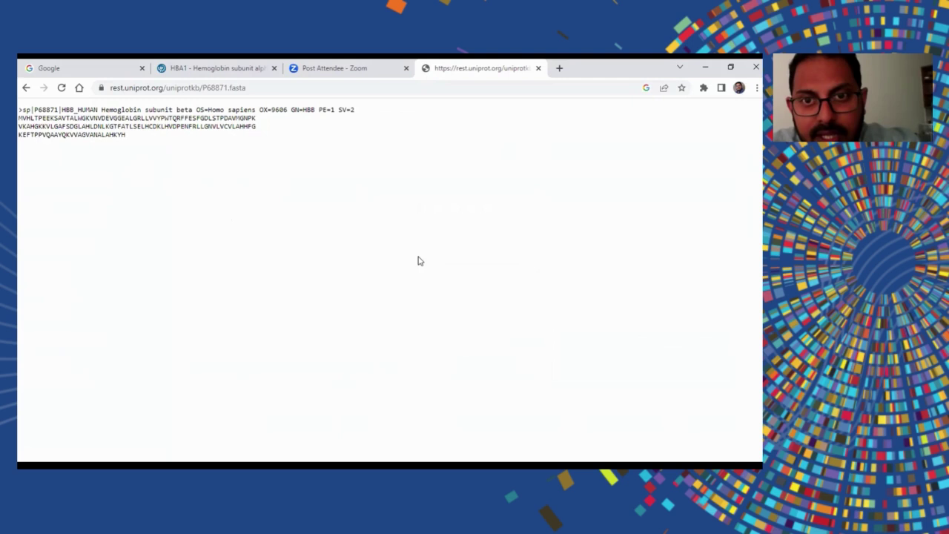
key("ctrl+s")
type("text file")
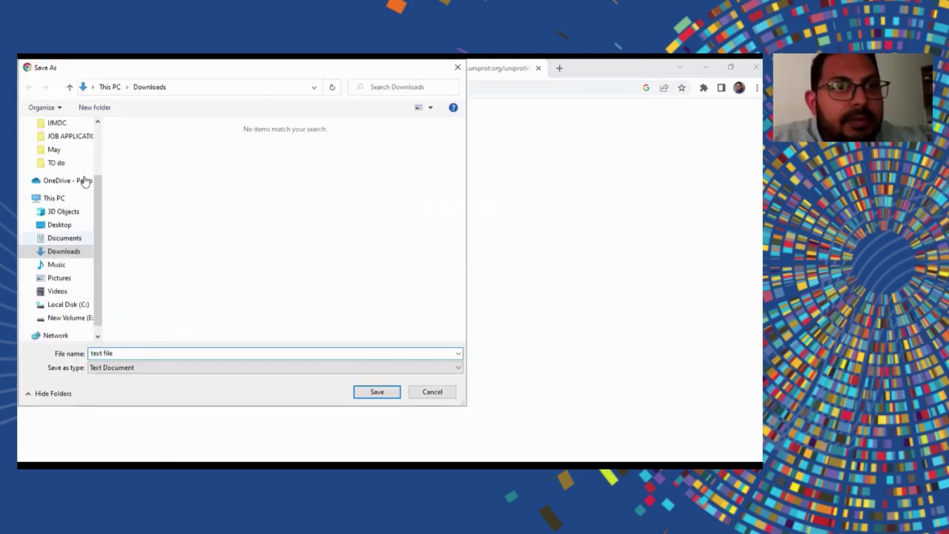
type("hemoglobin")
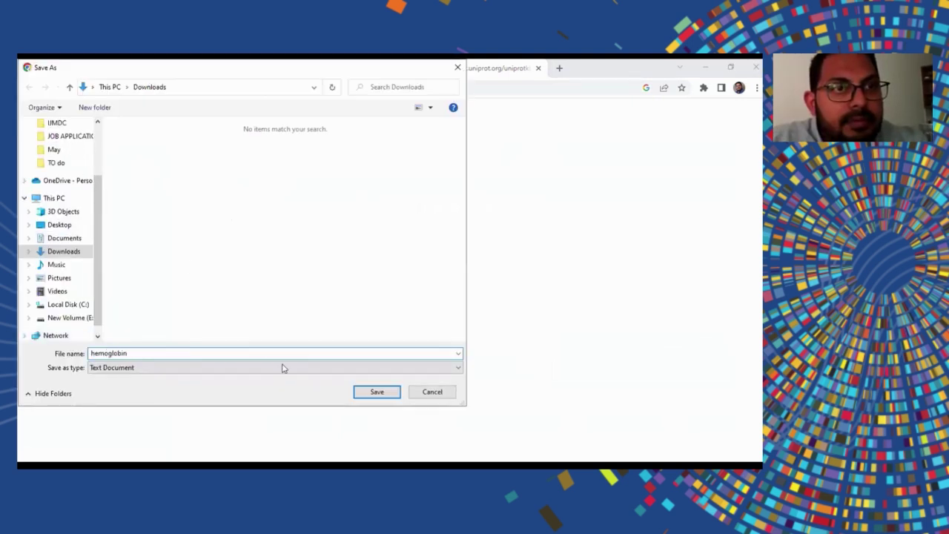
left_click(385, 393)
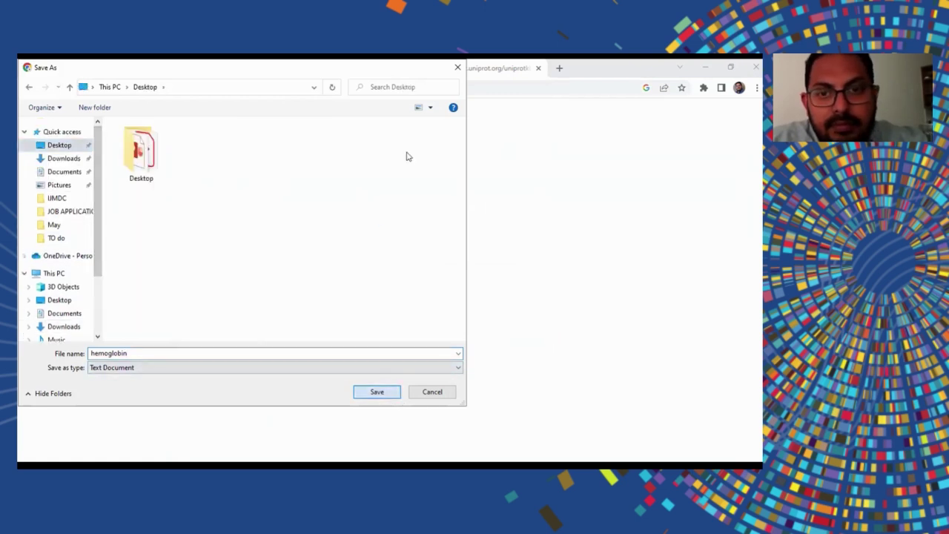
key("Return")
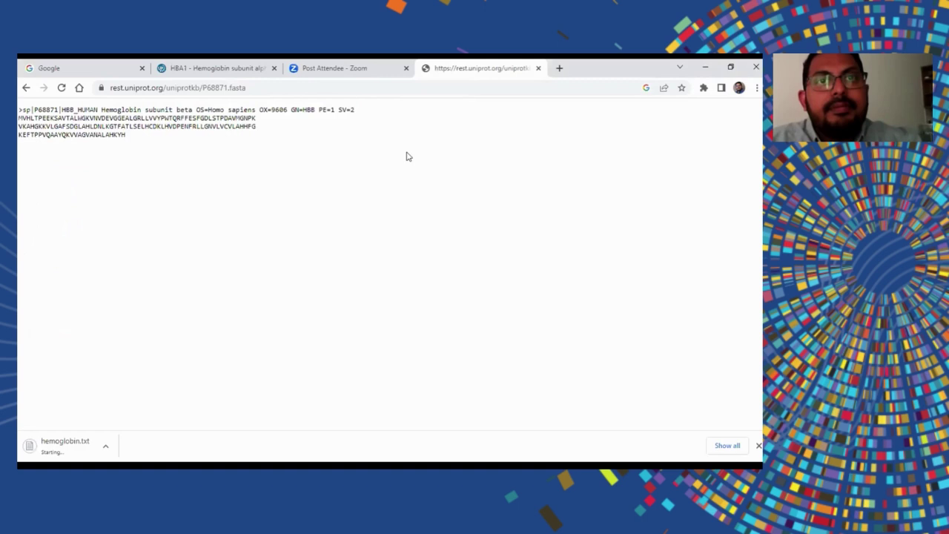
Step: Examine the HBA1 entry's Structure section, including the source and method filter options, and focus on a residue in the 3D model
left_click(211, 67)
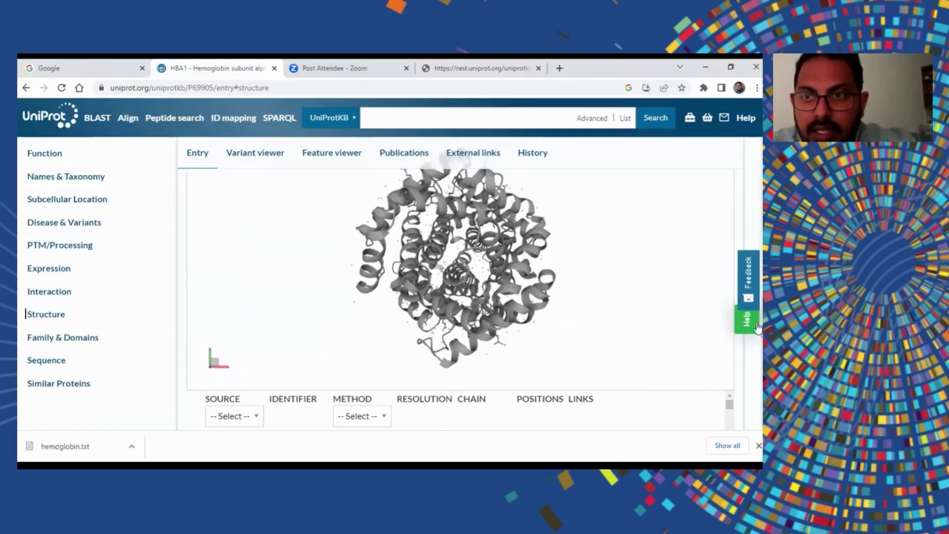
scroll(665, 306, "down", 2)
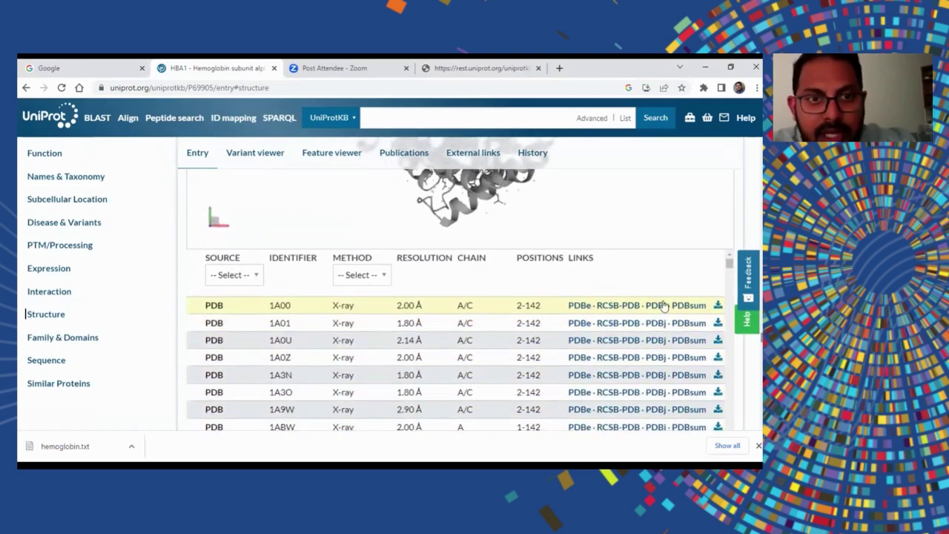
left_click(258, 276)
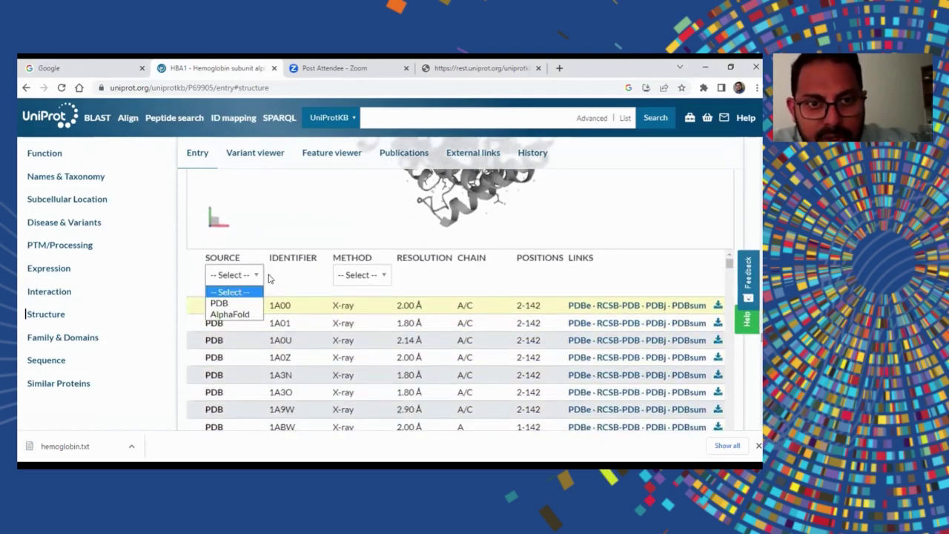
left_click(349, 277)
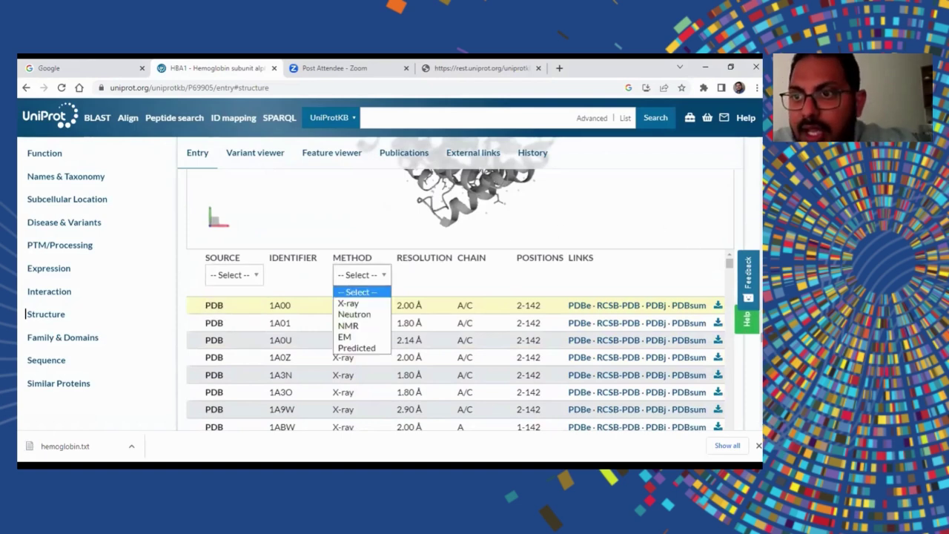
scroll(579, 285, "up", 2)
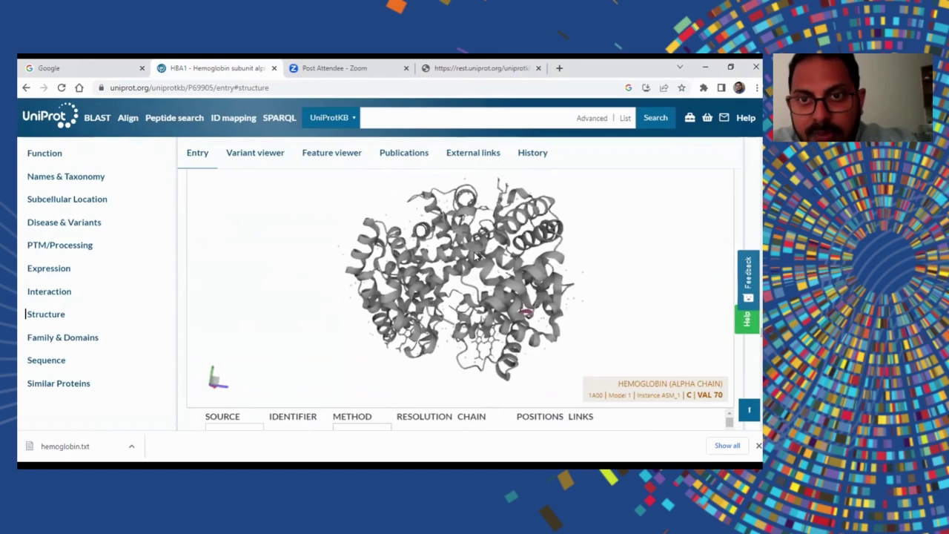
left_click(475, 256)
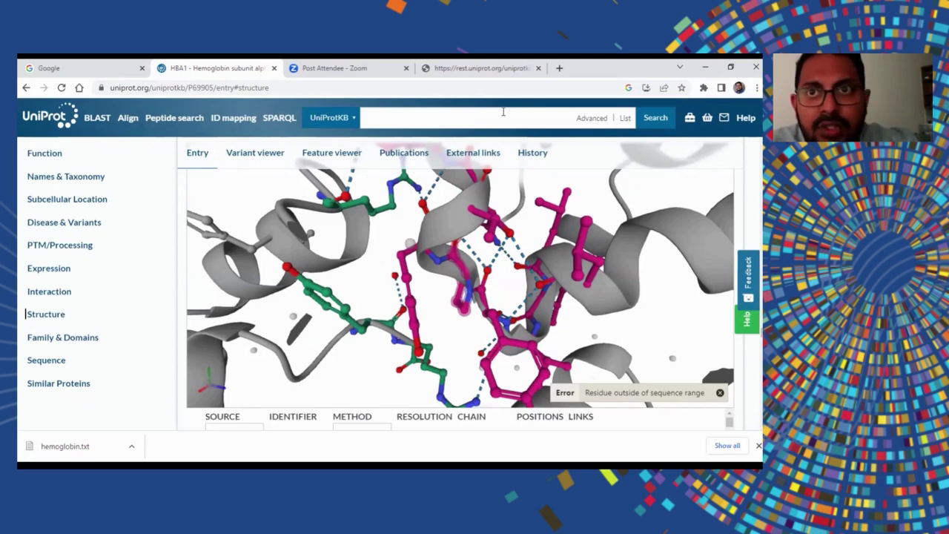
Step: Search Google for pdb in a new browser tab and open the RCSB PDB homepage
left_click(559, 67)
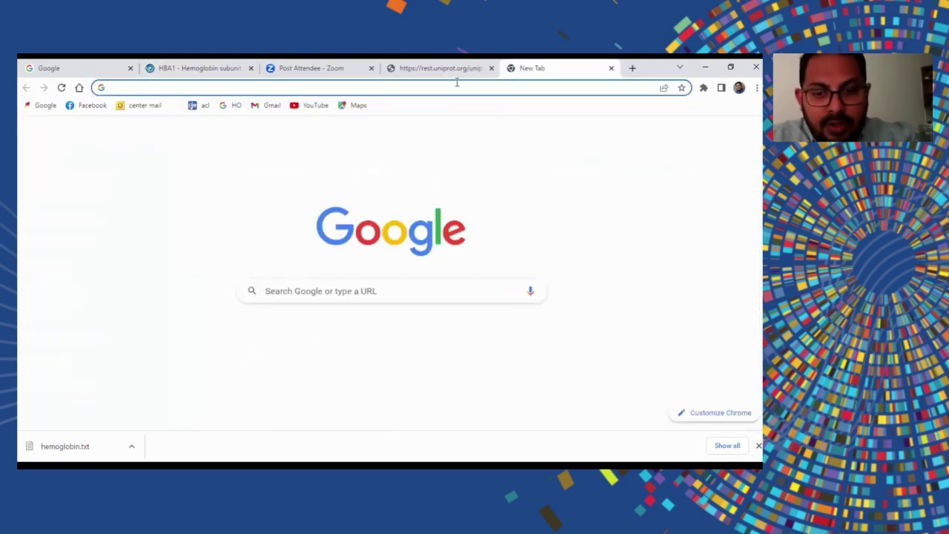
type("goog")
key("Return")
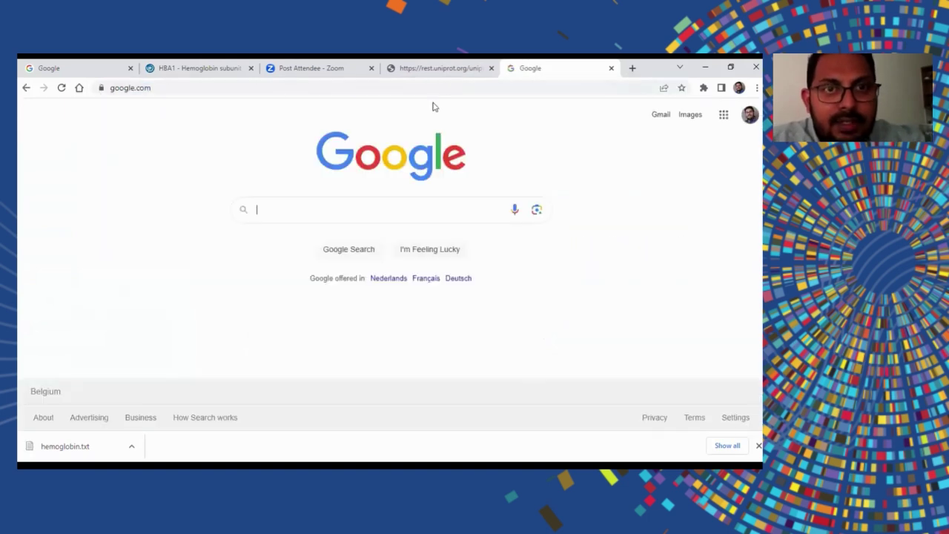
type("od")
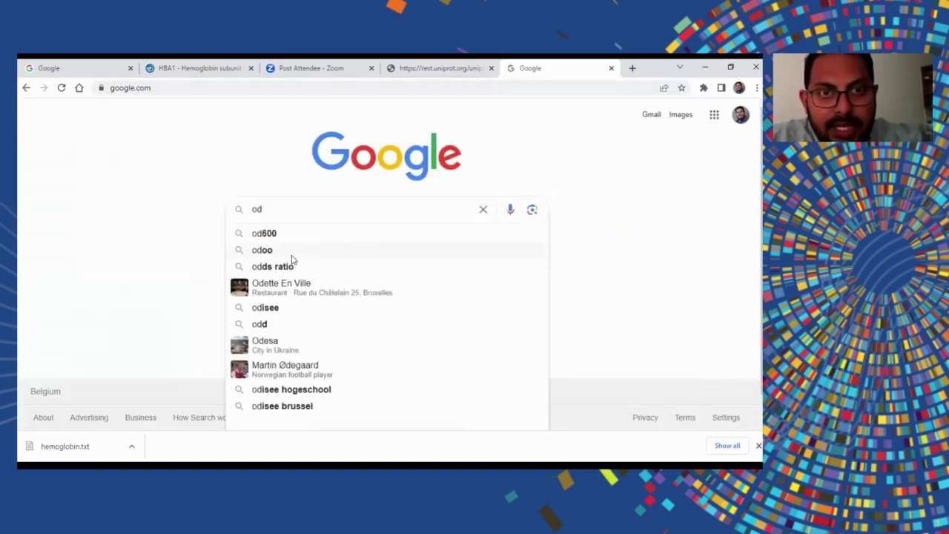
key("BackSpace")
key("BackSpace")
type("pdb")
key("Return")
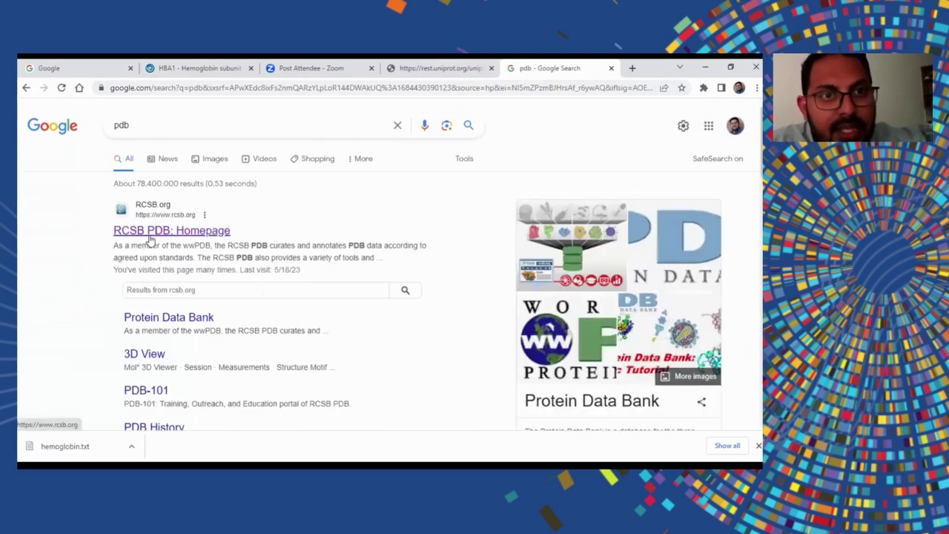
left_click(150, 235)
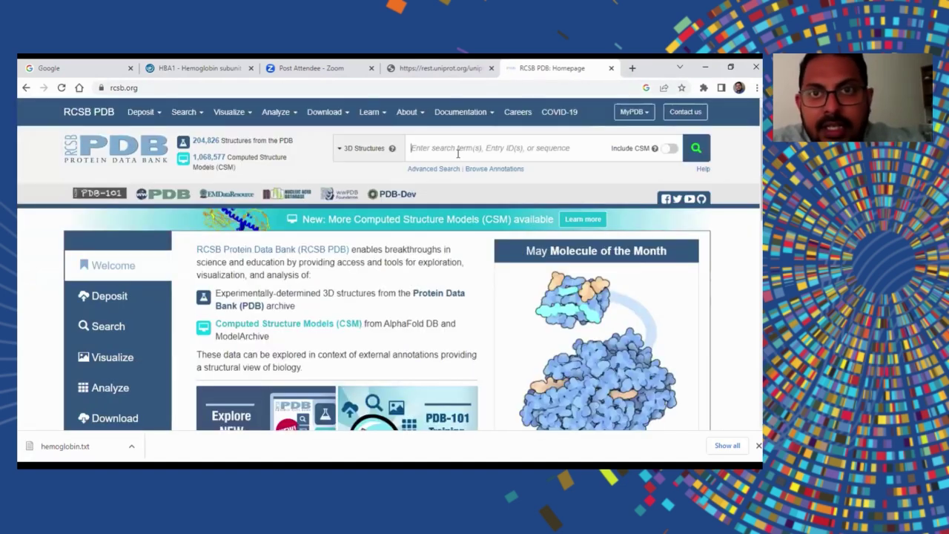
Step: Search the RCSB PDB 3D structures for hemoglobin, look through the results and close that page
type("hem")
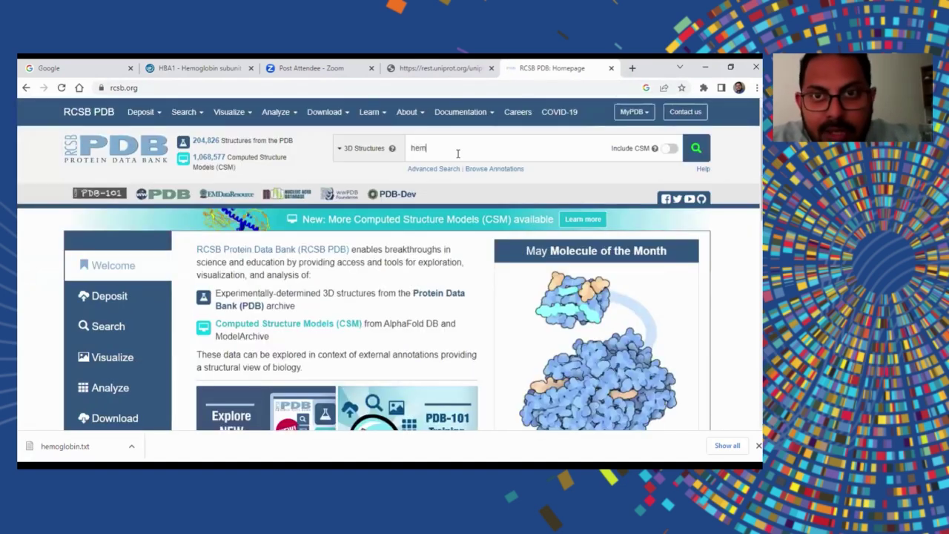
type("oglobin")
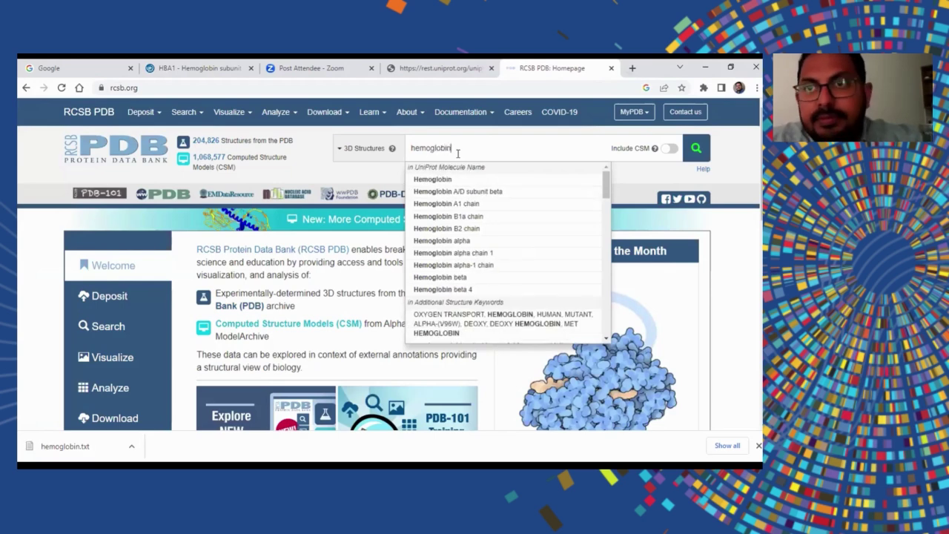
left_click(696, 151)
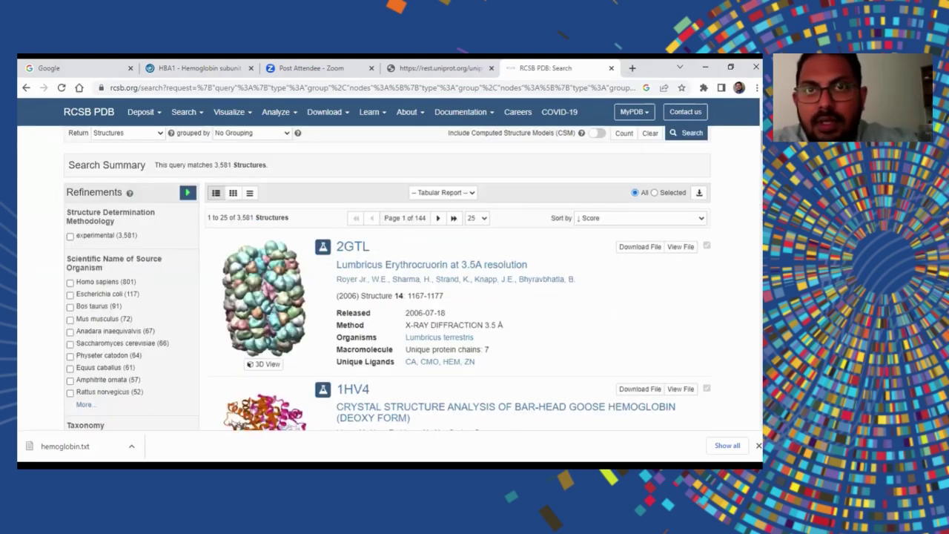
scroll(386, 278, "down", 1)
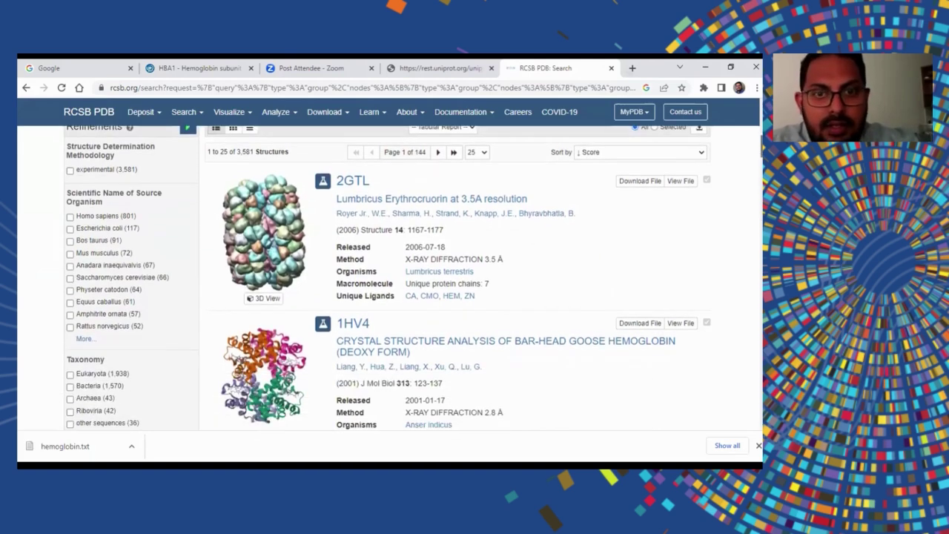
scroll(388, 278, "up", 1)
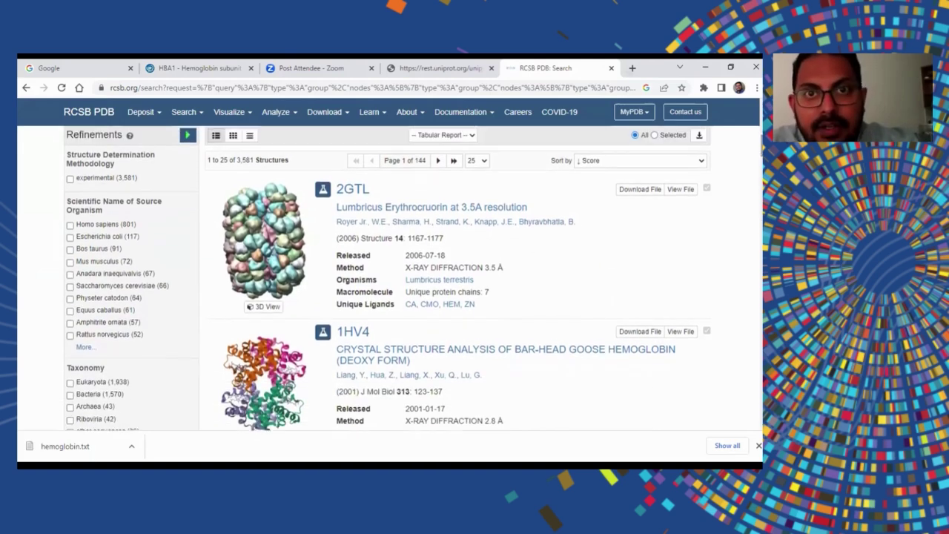
left_click(611, 67)
Step: Search Google for pdb database in a new browser tab and open the RCSB PDB homepage from the results
key("ctrl+t")
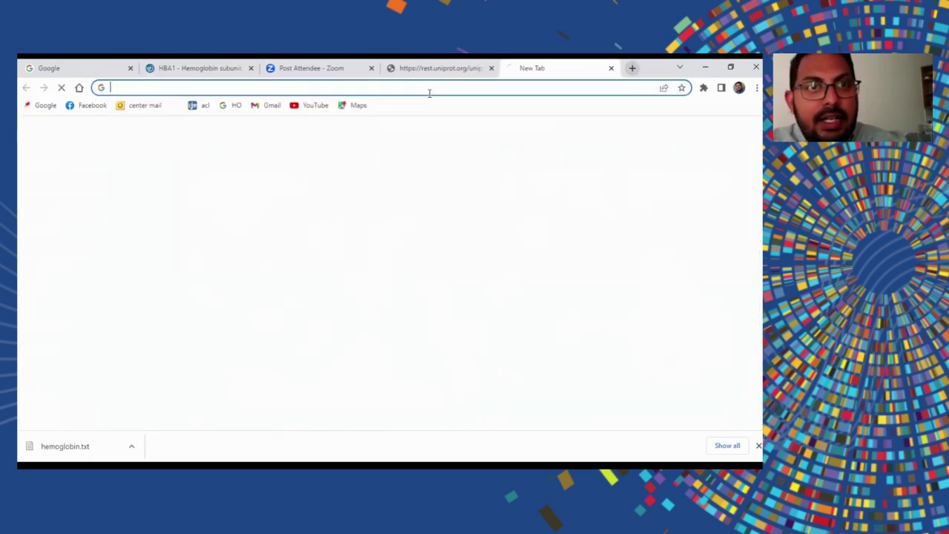
type("google")
key("Return")
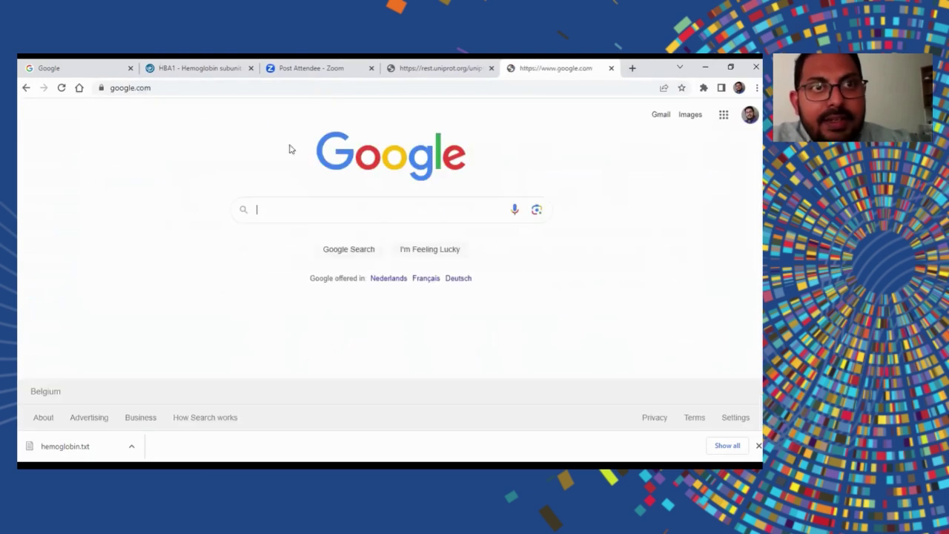
type("pbd")
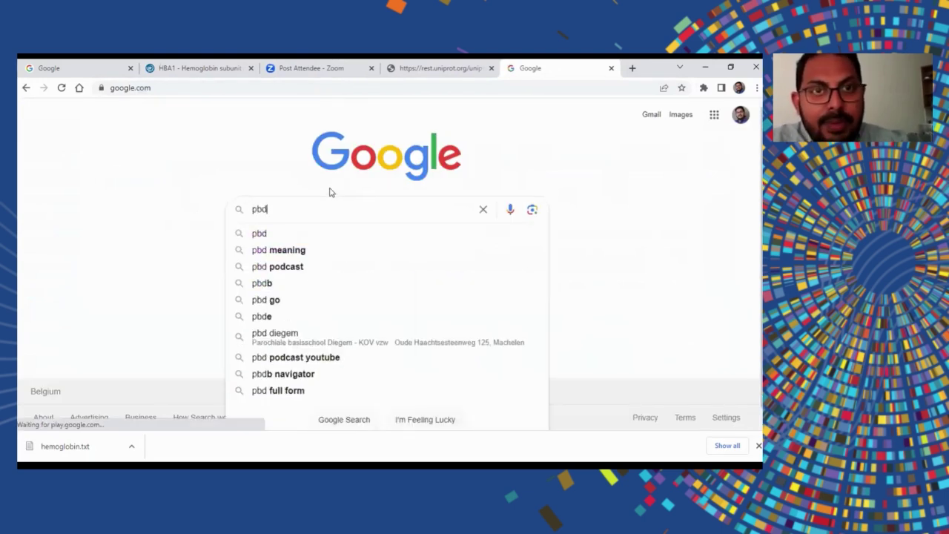
type(" database")
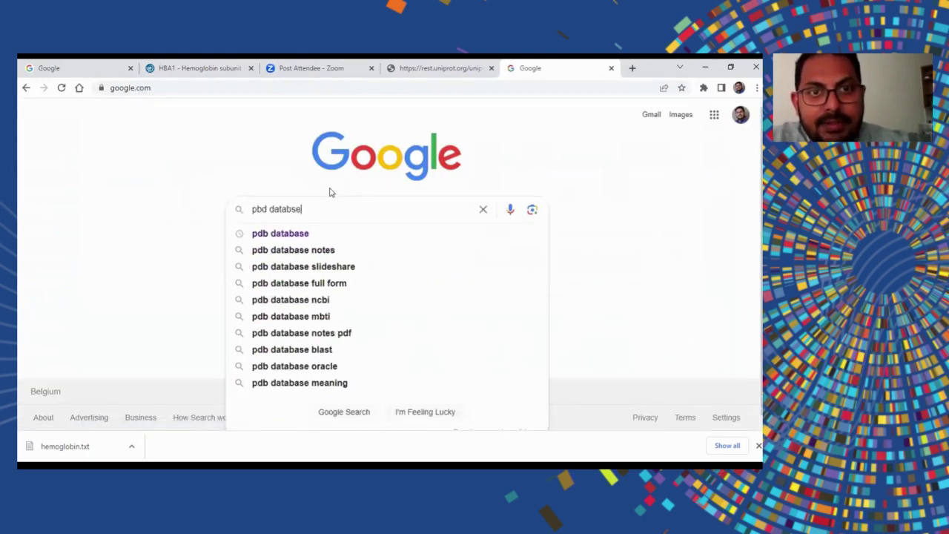
key("Return")
left_click(280, 233)
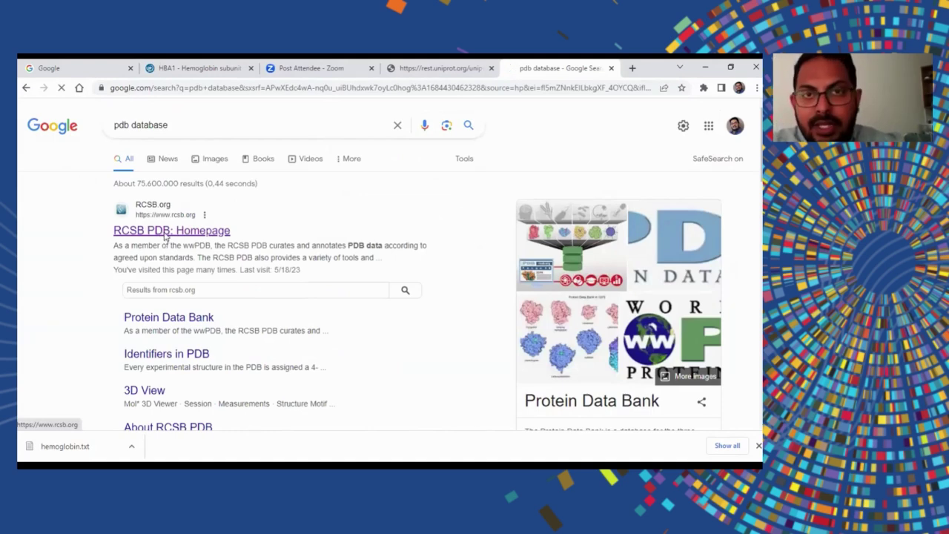
left_click(166, 234)
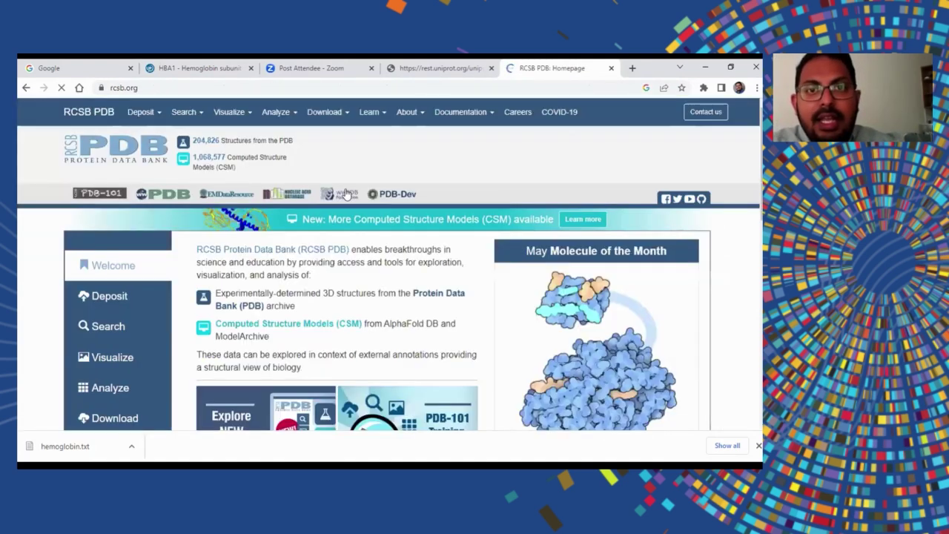
Step: Search the RCSB PDB 3D structures for hemoglobin and open the 1SHR entry for ferrocyanide-bound human hemoglobin A2
type("hemoglo")
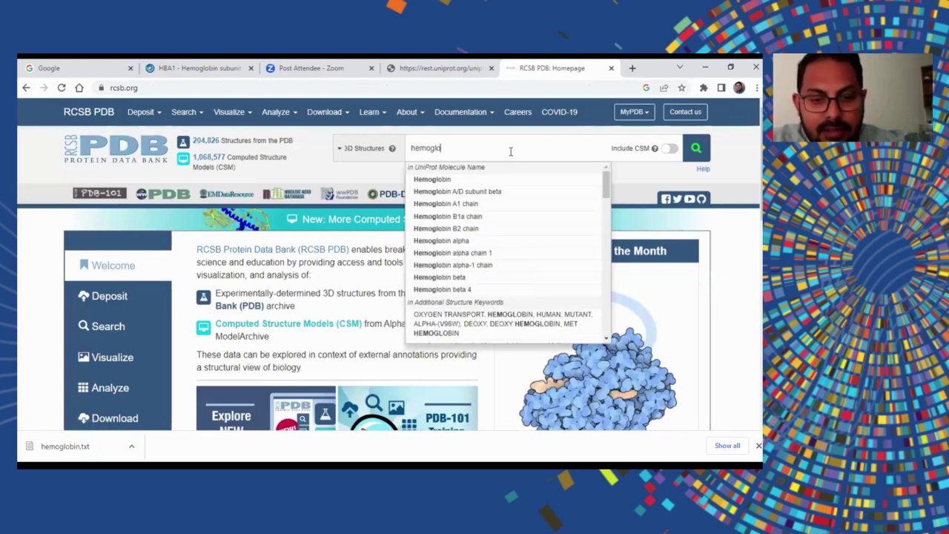
type("bin")
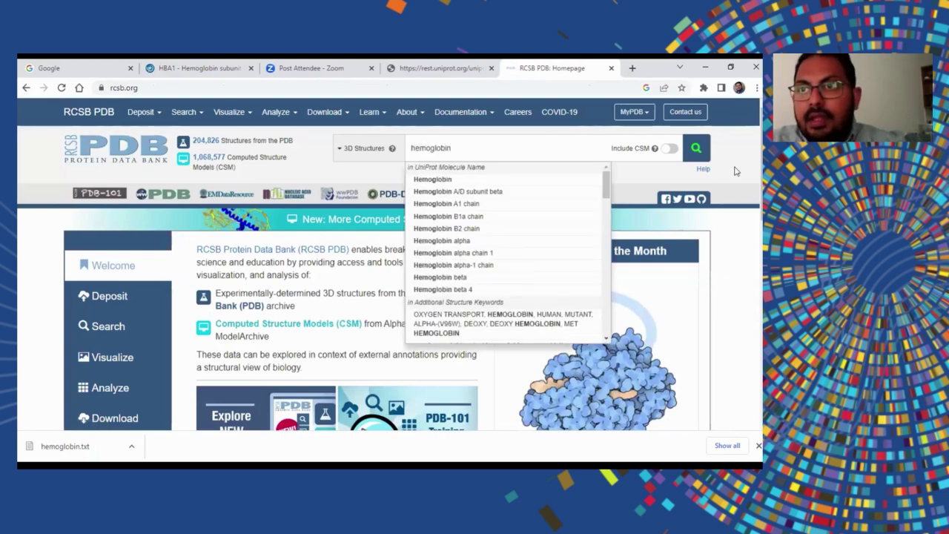
left_click(696, 148)
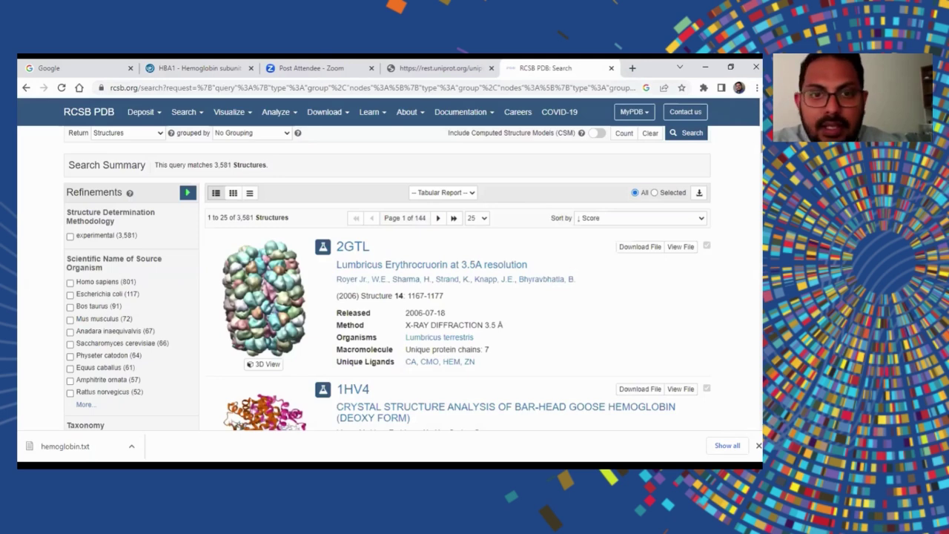
scroll(385, 282, "down", 2)
scroll(389, 278, "down", 1)
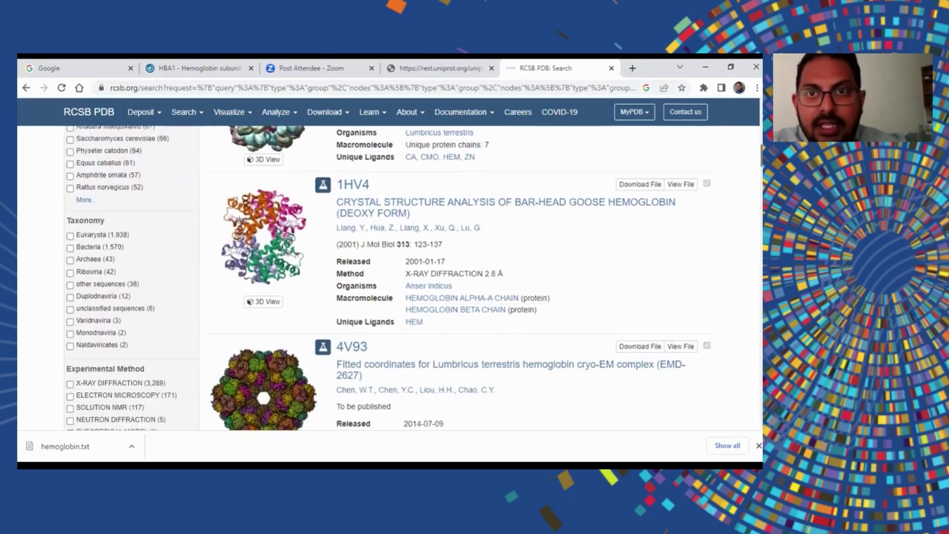
scroll(388, 278, "down", 3)
scroll(389, 277, "down", 2)
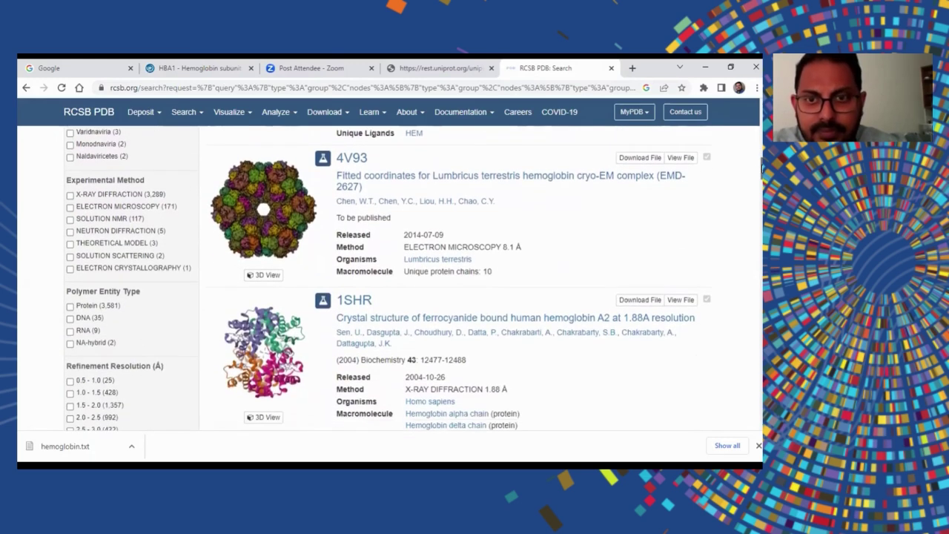
scroll(749, 173, "down", 1)
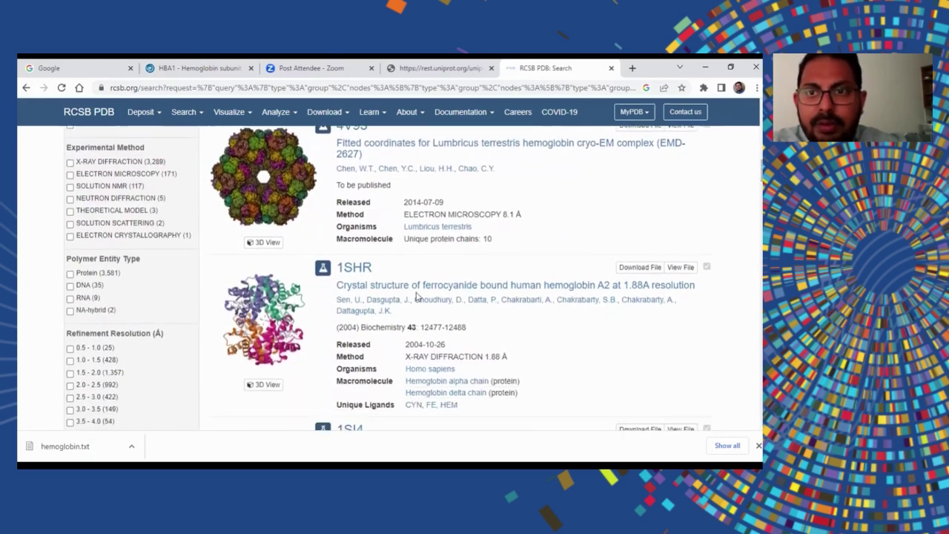
left_click(280, 334)
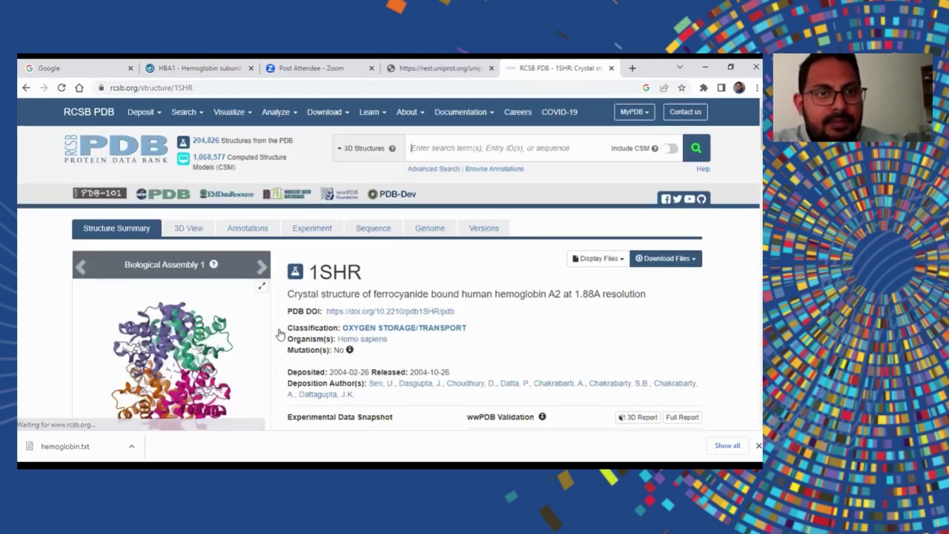
Step: Review the 1SHR structure summary, open its interactive 3D structure view and rotate the model to inspect it
scroll(280, 334, "down", 1)
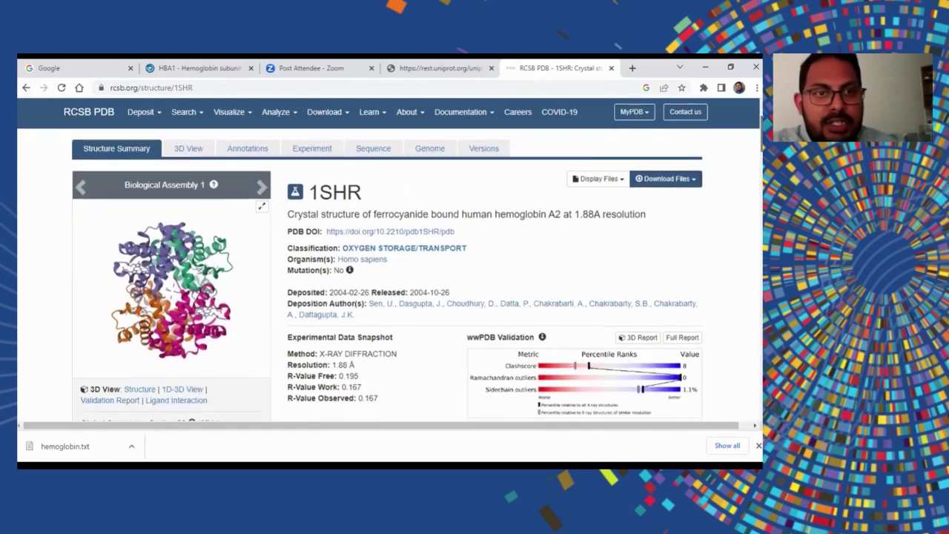
scroll(388, 272, "down", 1)
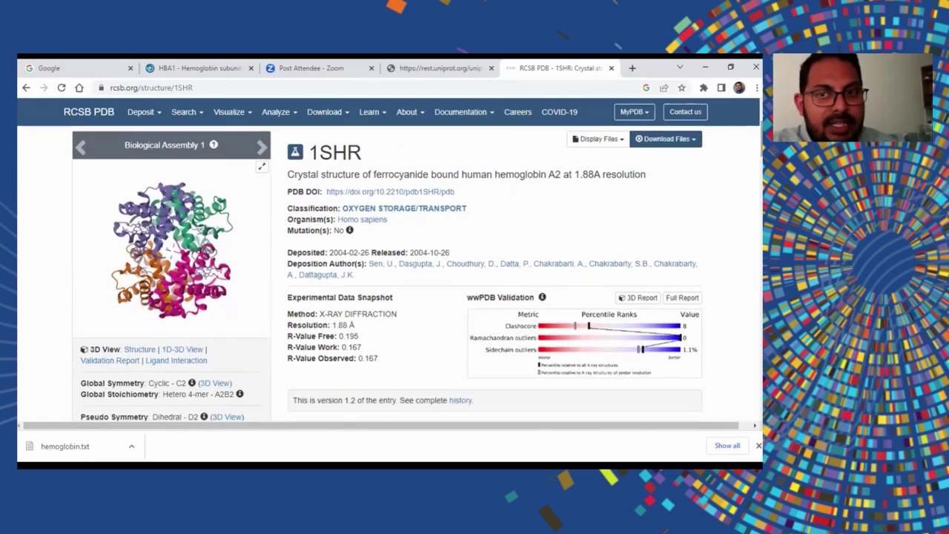
left_click(126, 352)
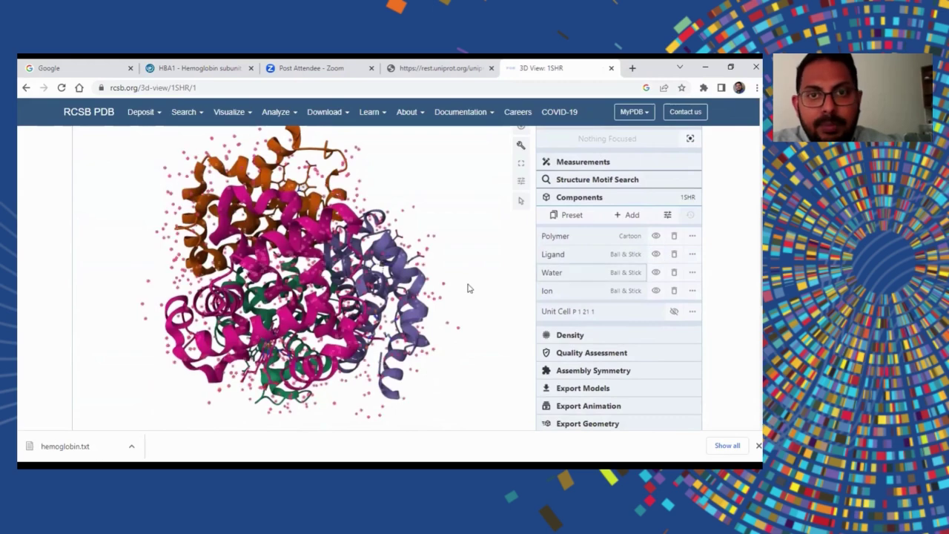
left_click_drag(449, 296, 438, 310)
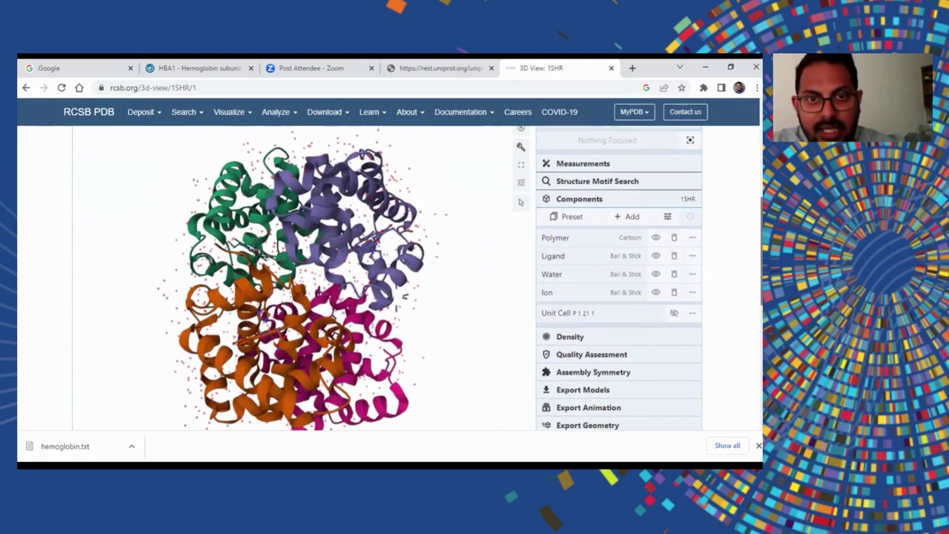
scroll(762, 278, "up", 1)
scroll(761, 277, "up", 2)
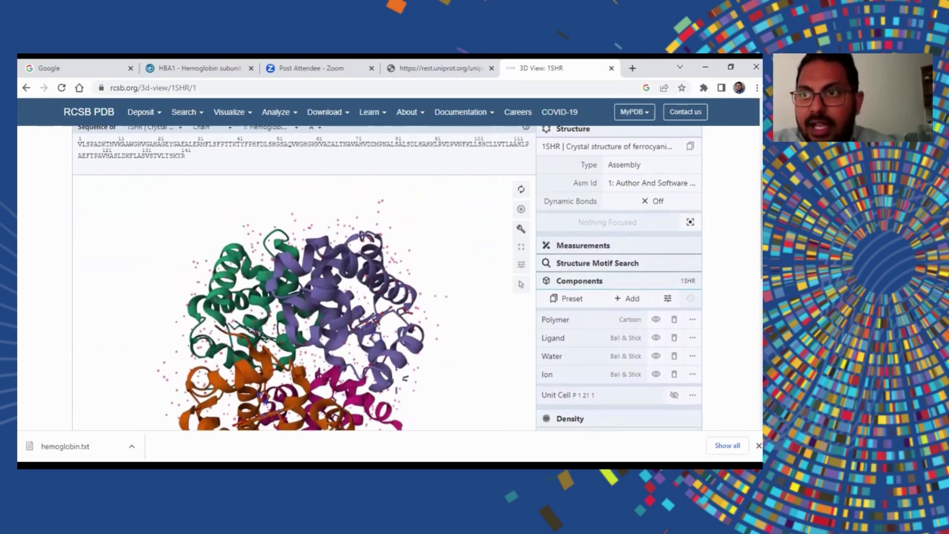
scroll(741, 245, "down", 1)
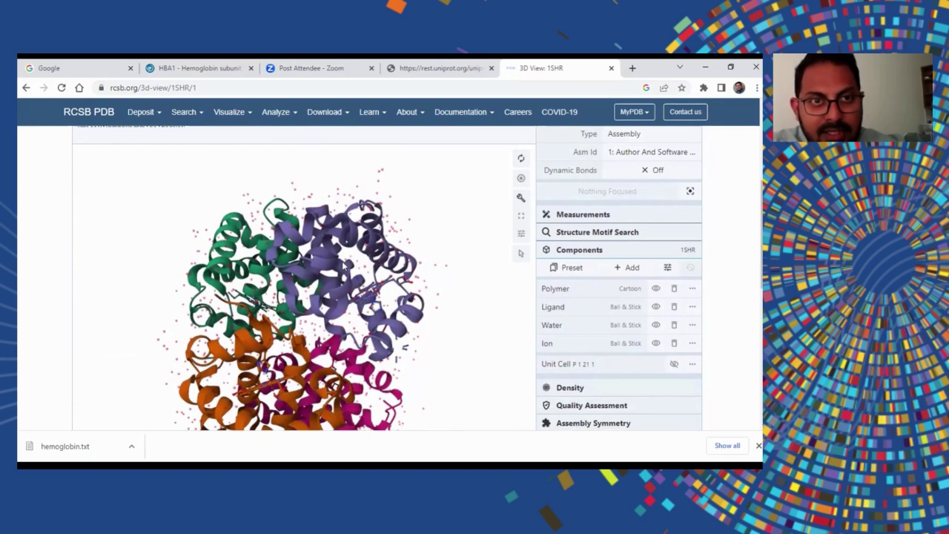
Step: Download a screenshot of the 1SHR 3D model to the Desktop as a PNG image named Hemoglobin 3d
left_click(520, 180)
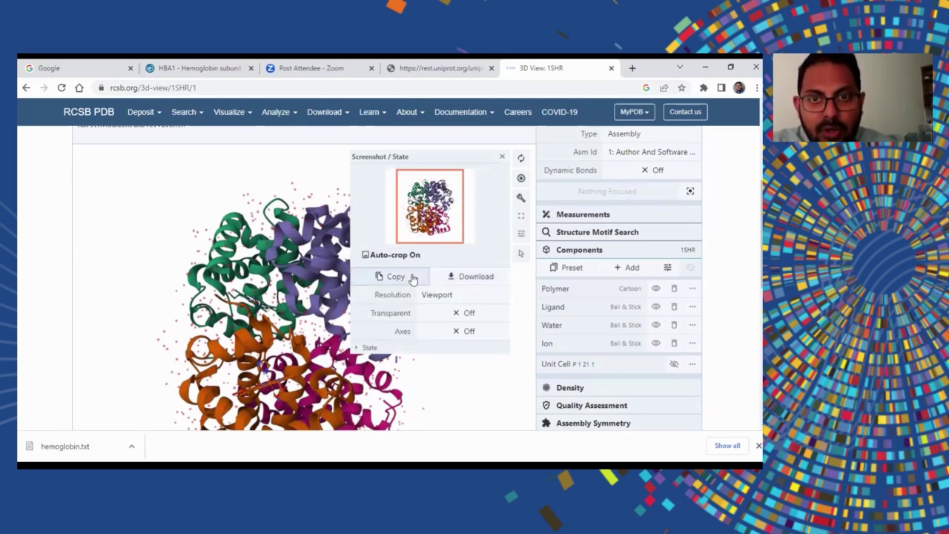
left_click(450, 285)
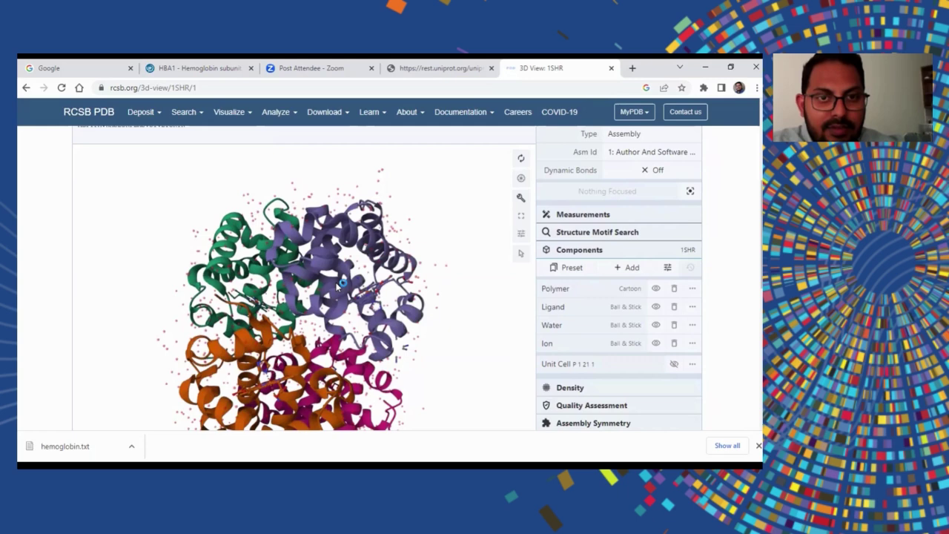
type("Hemoglobin 3d")
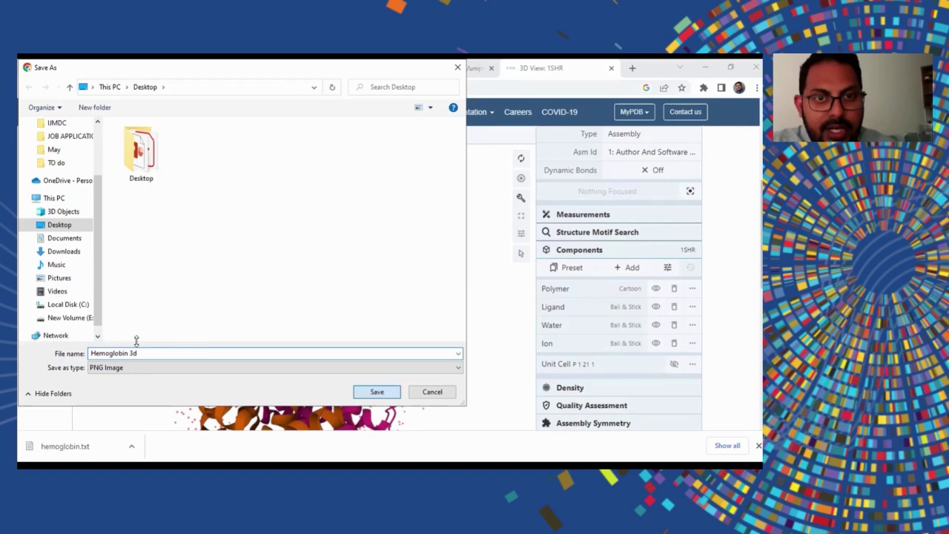
key("Return")
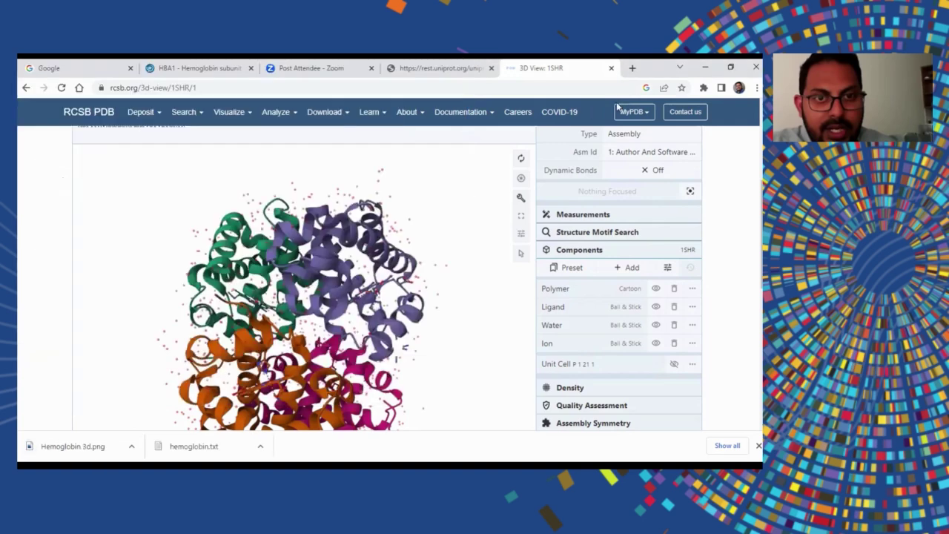
Step: Search Google for ncbi in a new browser tab and open the National Center for Biotechnology Information homepage
key("ctrl+t")
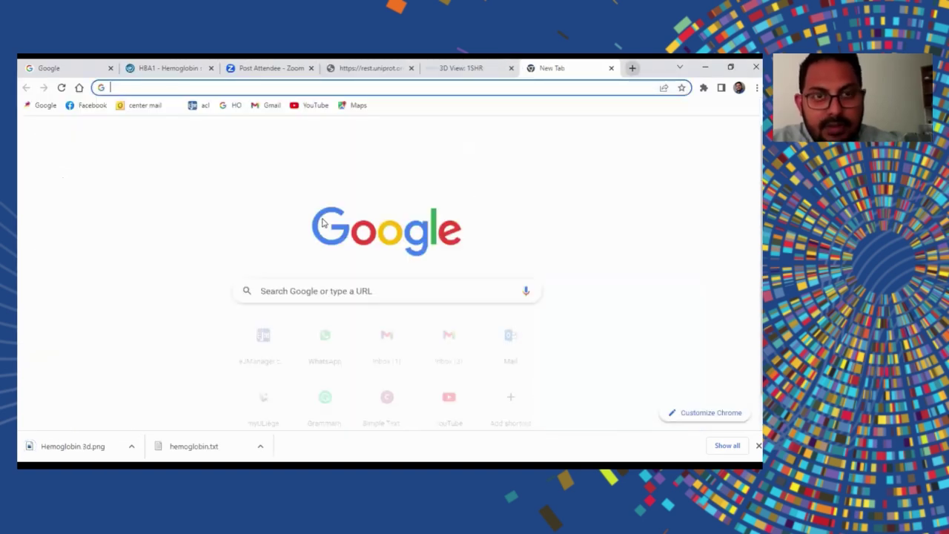
type("google")
key("Return")
type("ncbi")
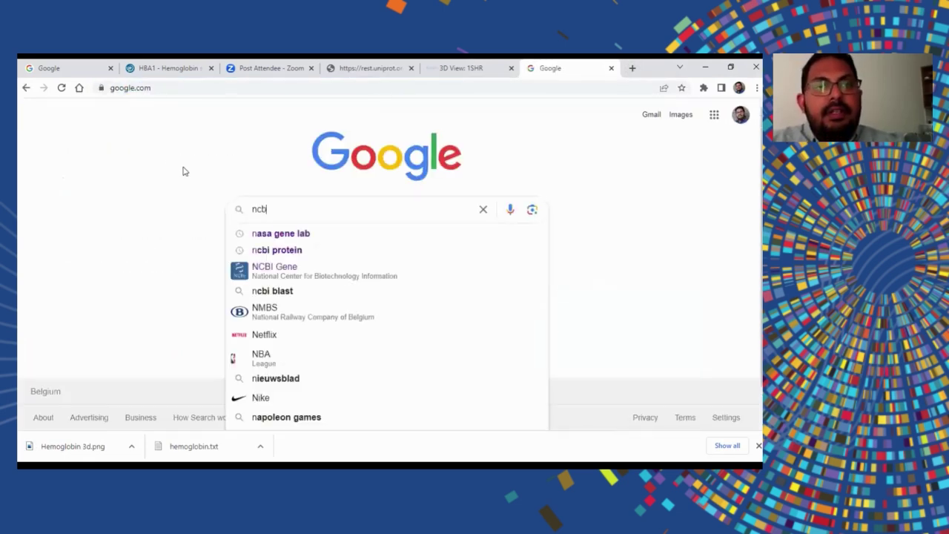
key("Return")
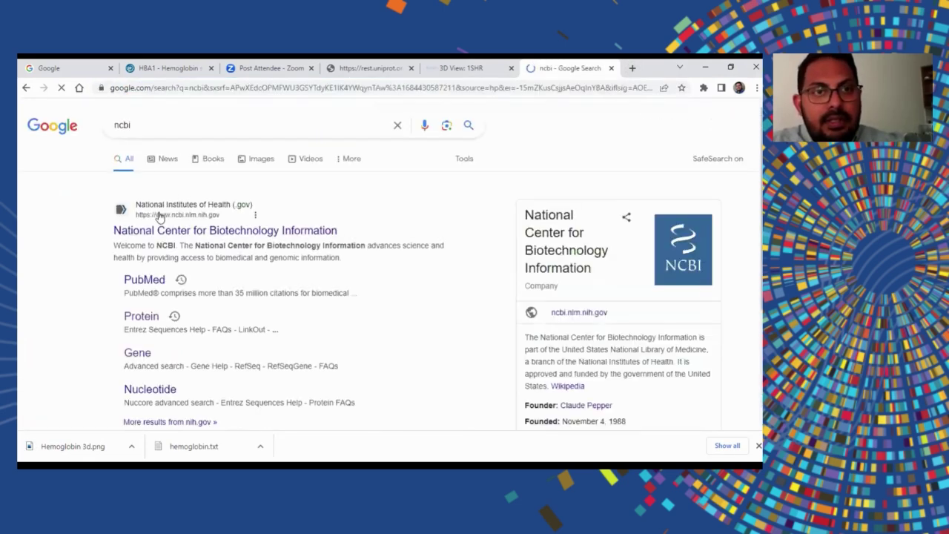
left_click(153, 229)
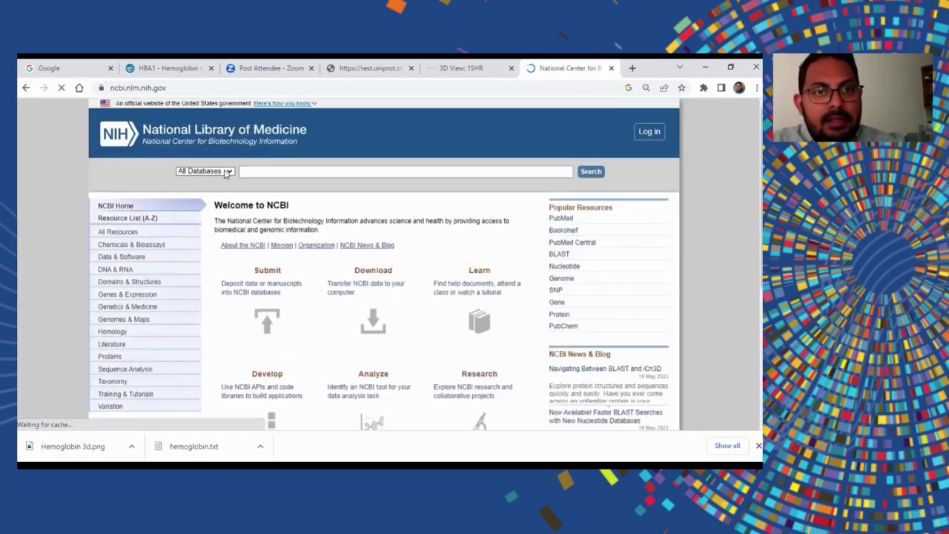
Step: Search the NCBI Structure database for hemoglobin
left_click(205, 171)
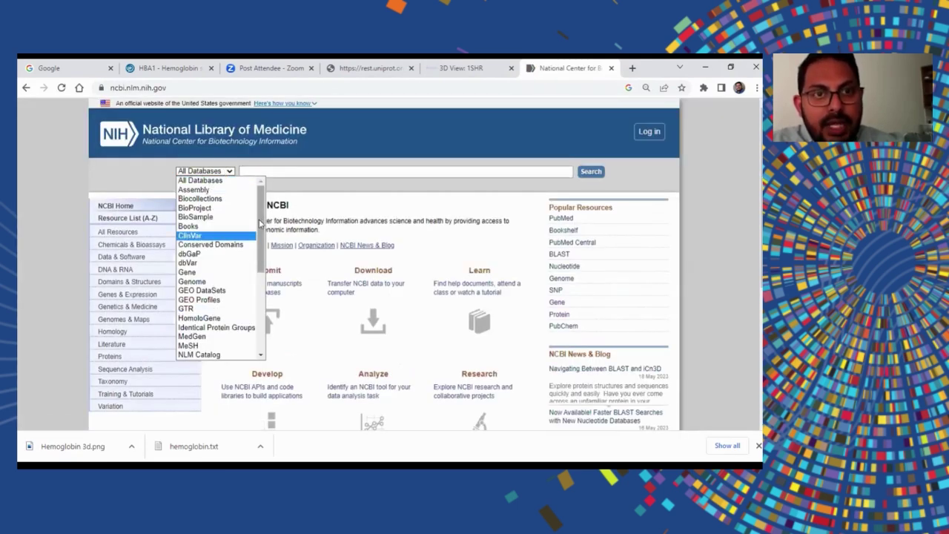
scroll(260, 254, "down", 1)
scroll(260, 254, "down", 3)
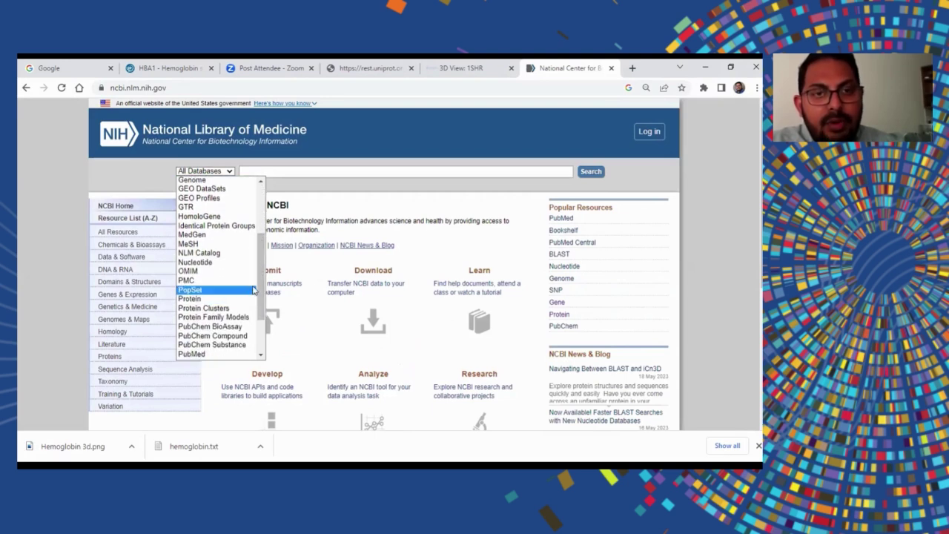
scroll(252, 319, "down", 3)
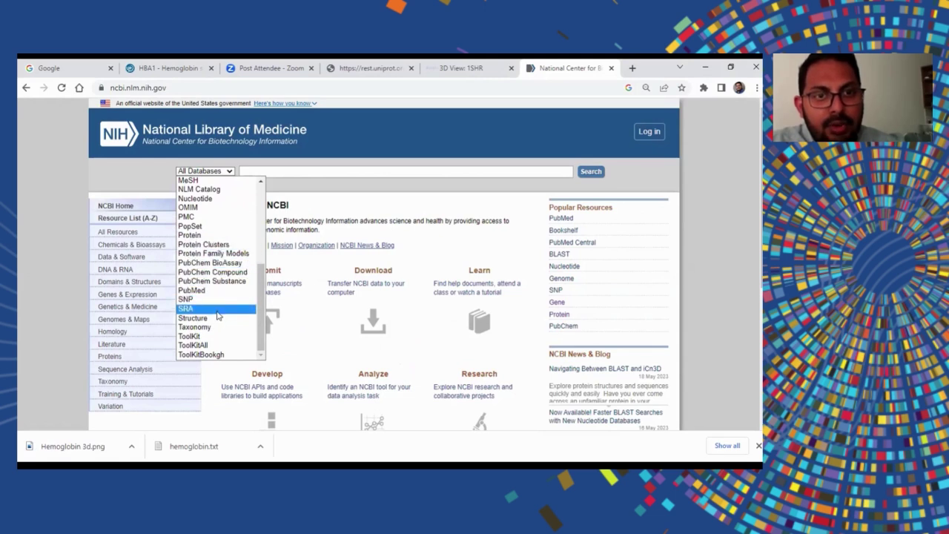
left_click(216, 319)
left_click(317, 172)
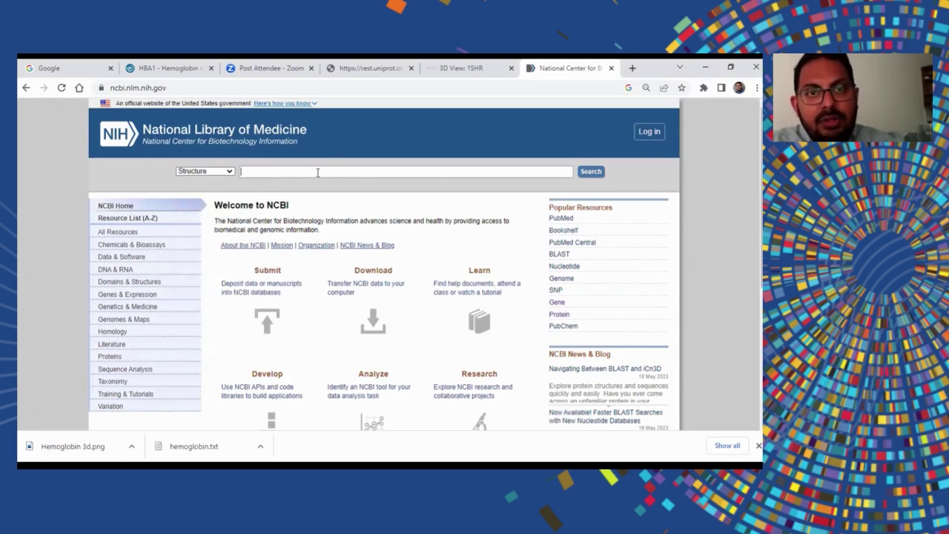
type("hemo")
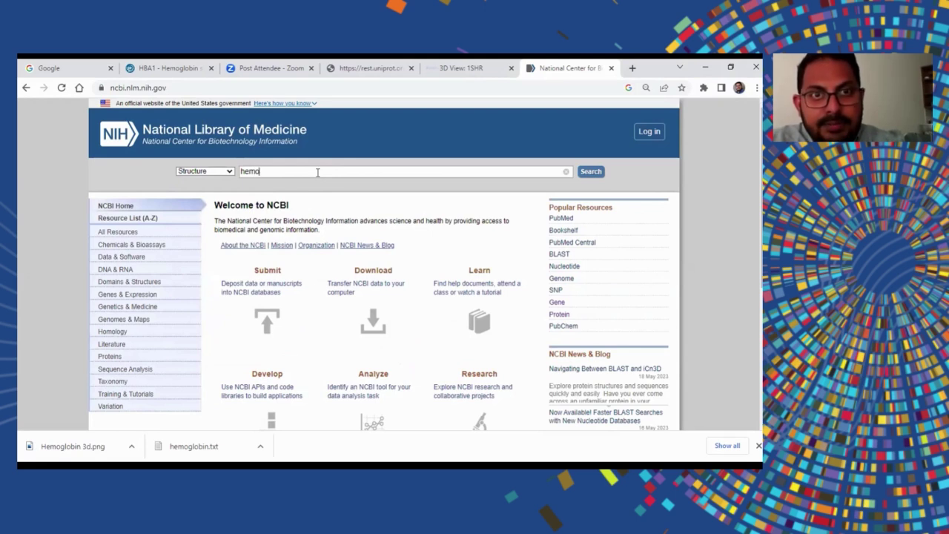
type("lgo")
key("BackSpace")
key("BackSpace")
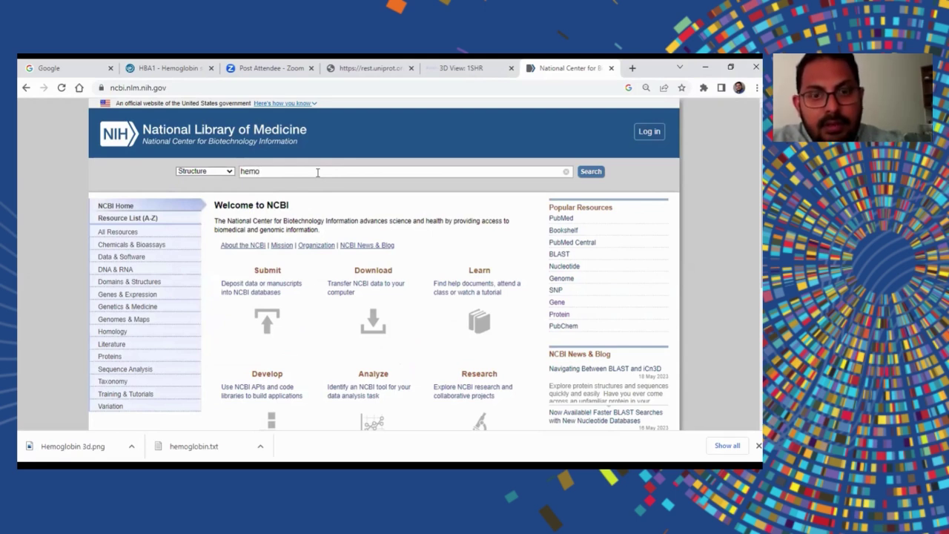
type("globin")
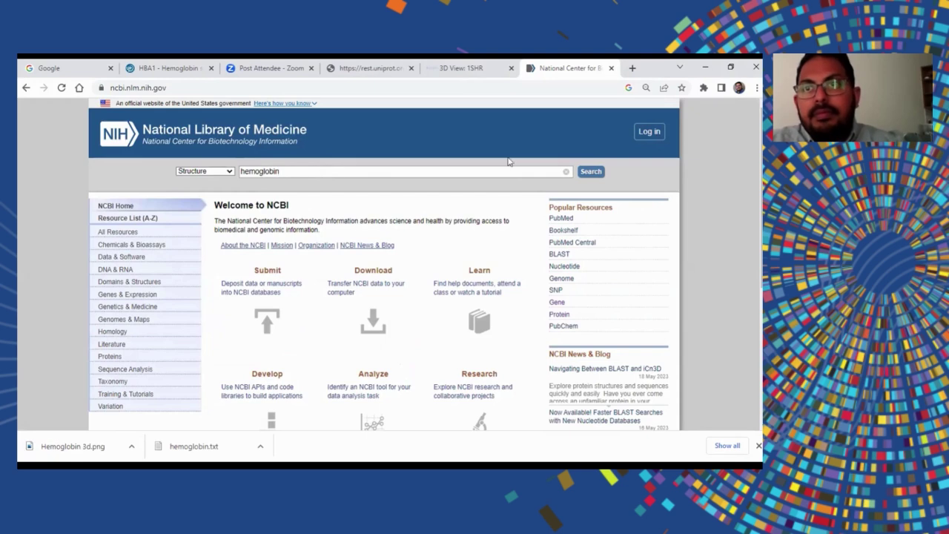
left_click(587, 172)
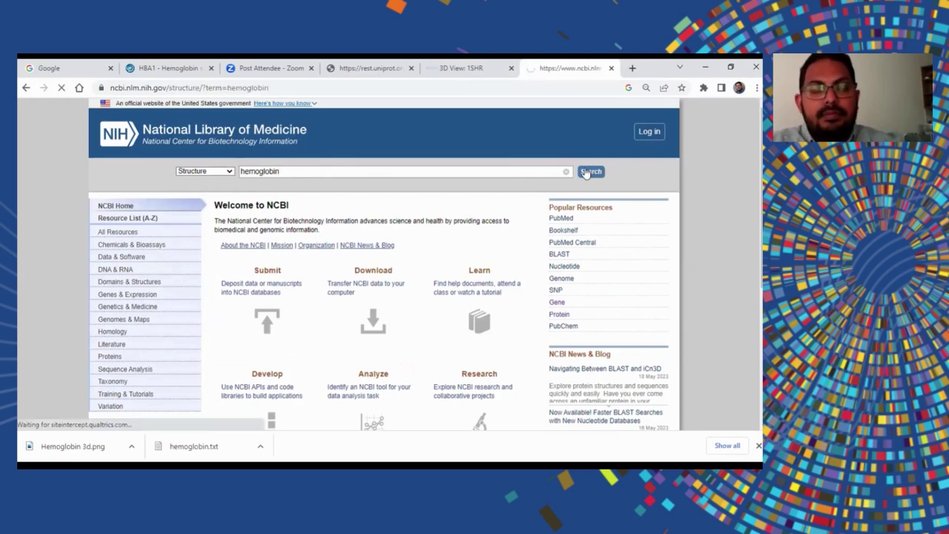
Step: Open the 1SI4 human hemoglobin A2 result and examine its molecular graphic, interactions and structure download options
scroll(425, 267, "down", 3)
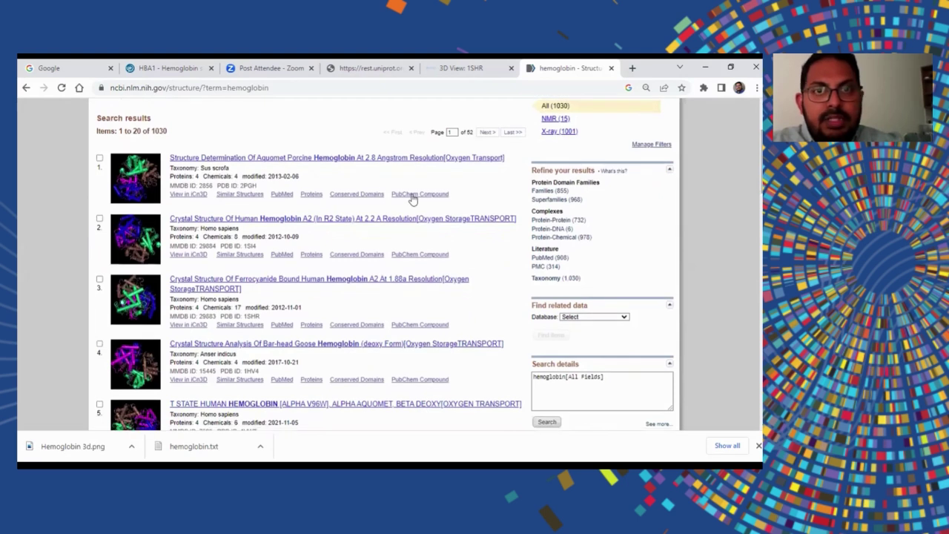
left_click(132, 235)
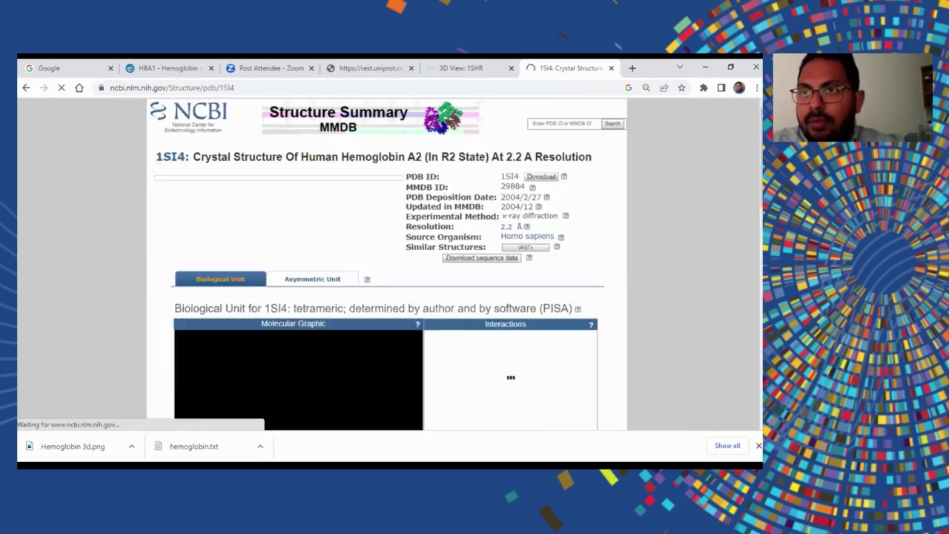
scroll(416, 285, "down", 3)
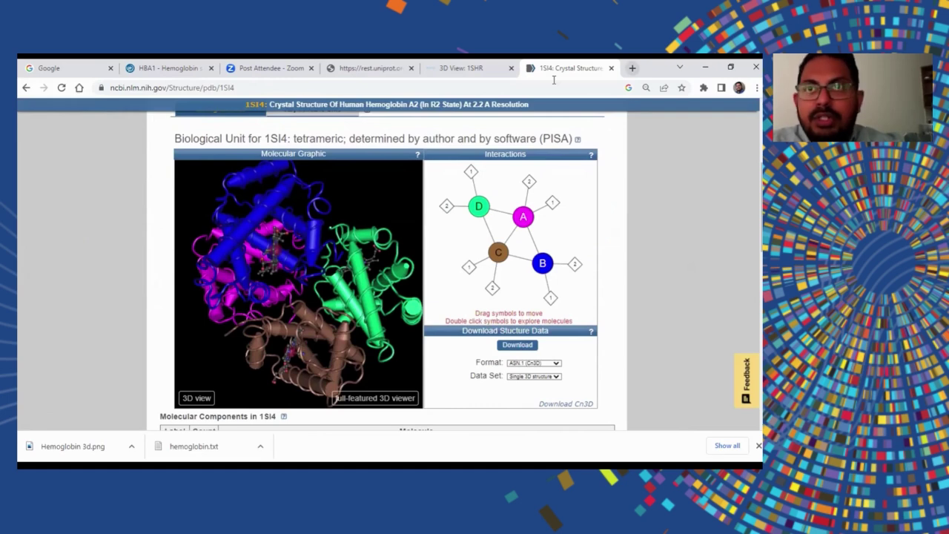
Step: Search Google for pepdraw in a new browser tab and open the PepDraw website at pepdraw.com
key("ctrl+t")
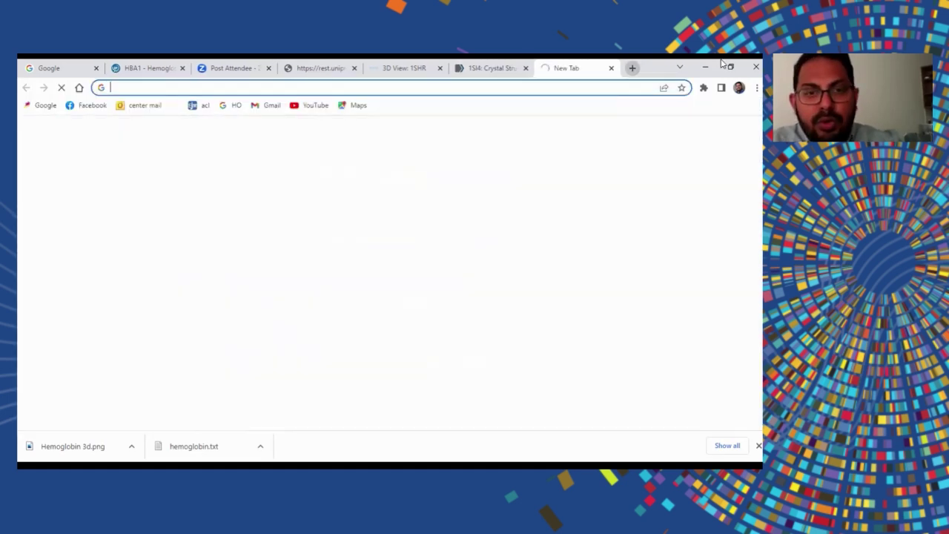
type("pep")
key("Return")
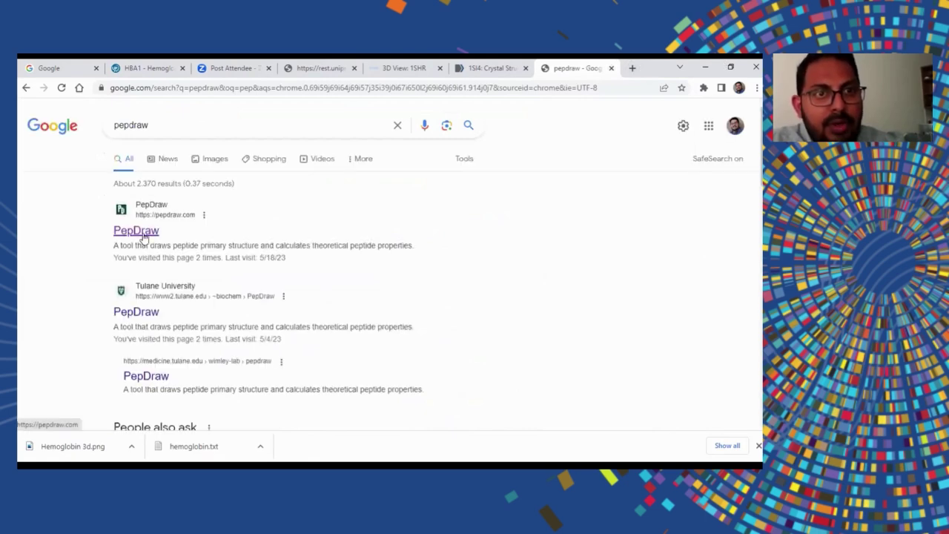
left_click(138, 231)
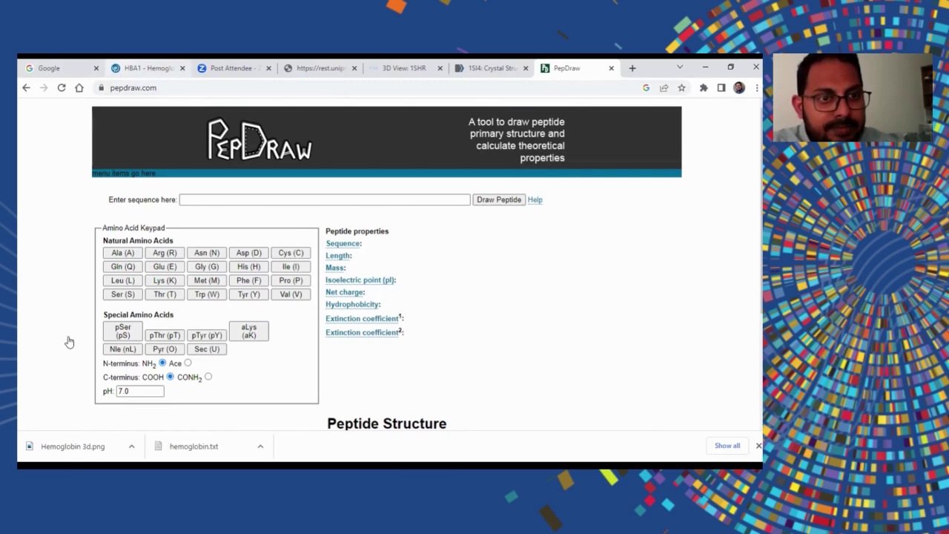
Step: Open the FASTA sequence of UniProt entry P69905 and copy its opening residues MVLSPADKTNVKAAWGKVGAHAGEYGAEALE
key("ctrl+2")
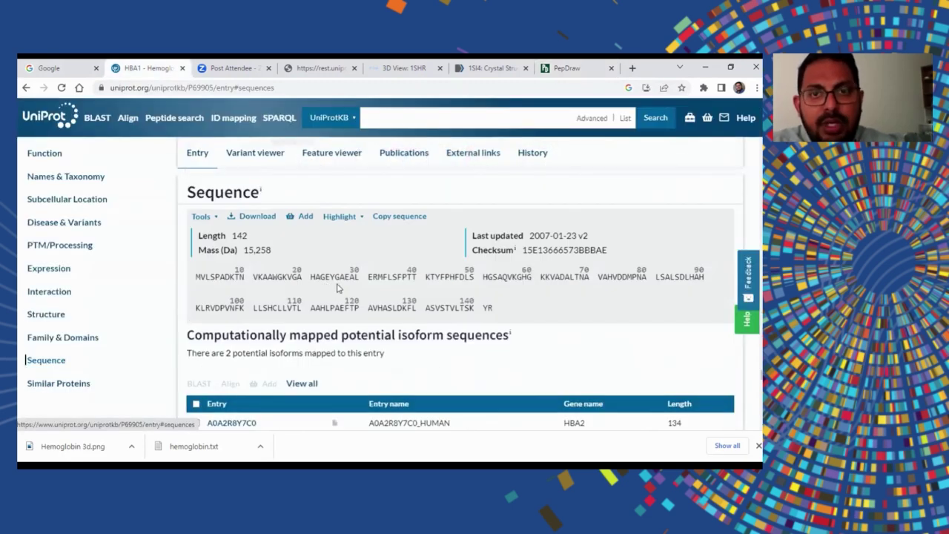
left_click(241, 222)
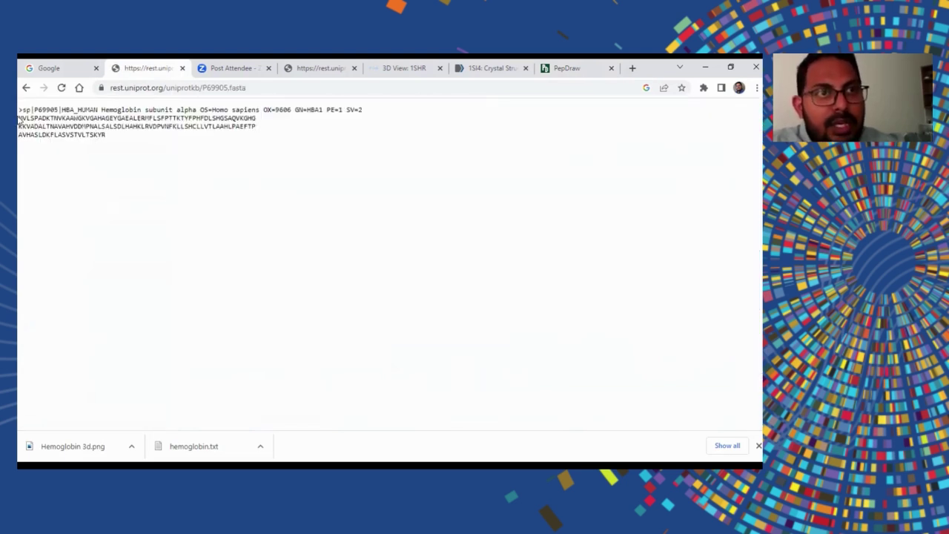
left_click_drag(19, 121, 139, 120)
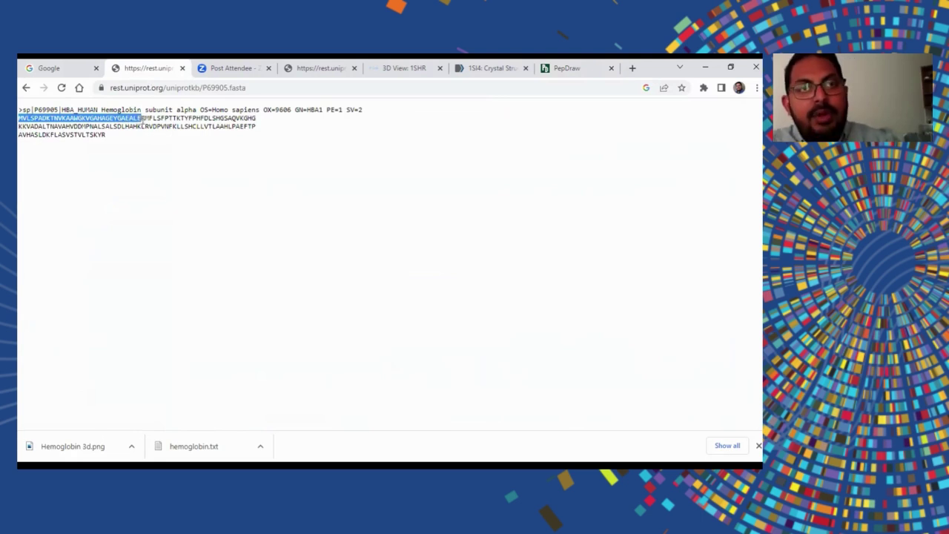
left_click_drag(139, 120, 143, 120)
right_click(141, 120)
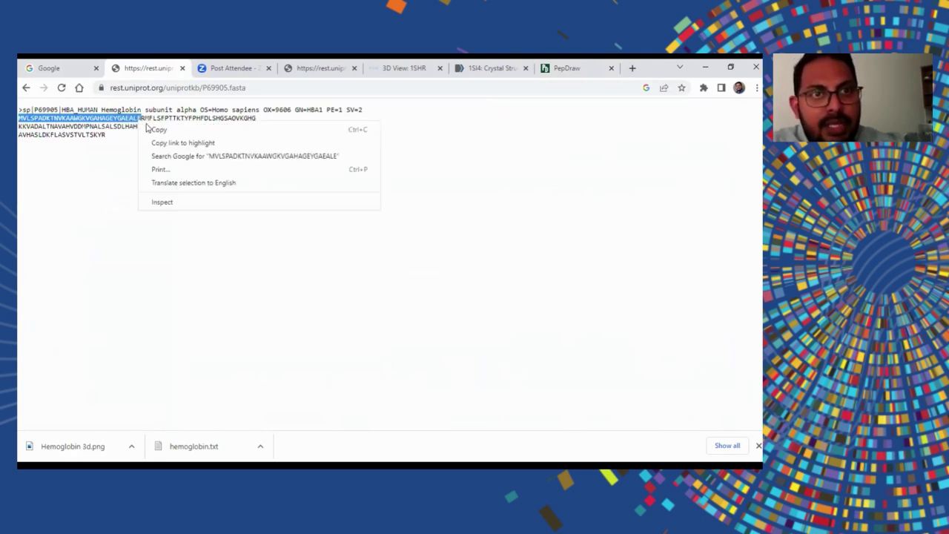
left_click(160, 129)
Step: Paste the copied hemoglobin sequence into PepDraw, draw the peptide, and view its properties and structure
left_click(564, 68)
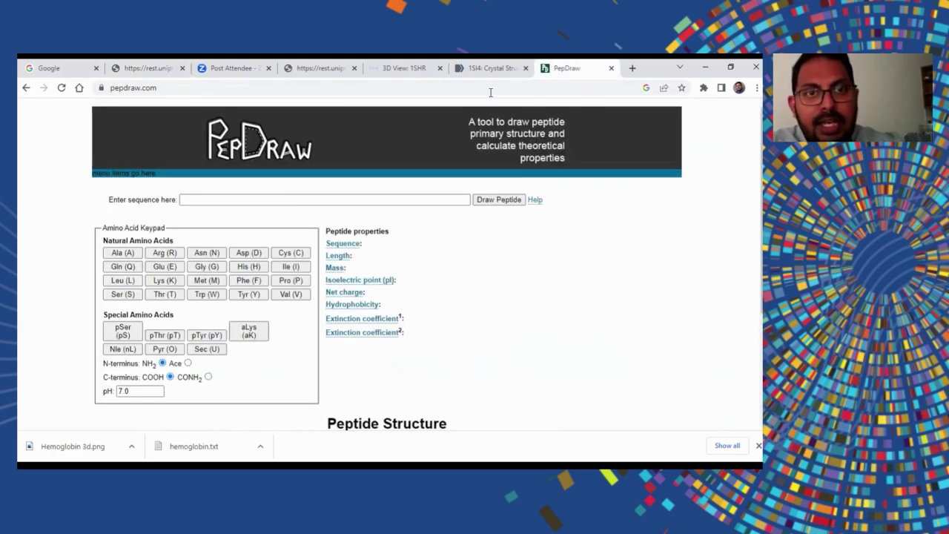
right_click(292, 205)
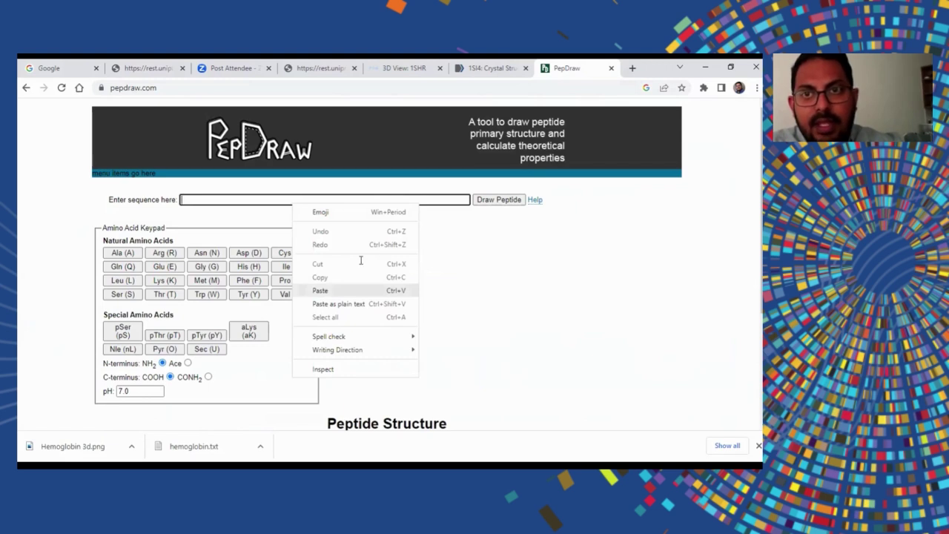
left_click(324, 289)
left_click(511, 199)
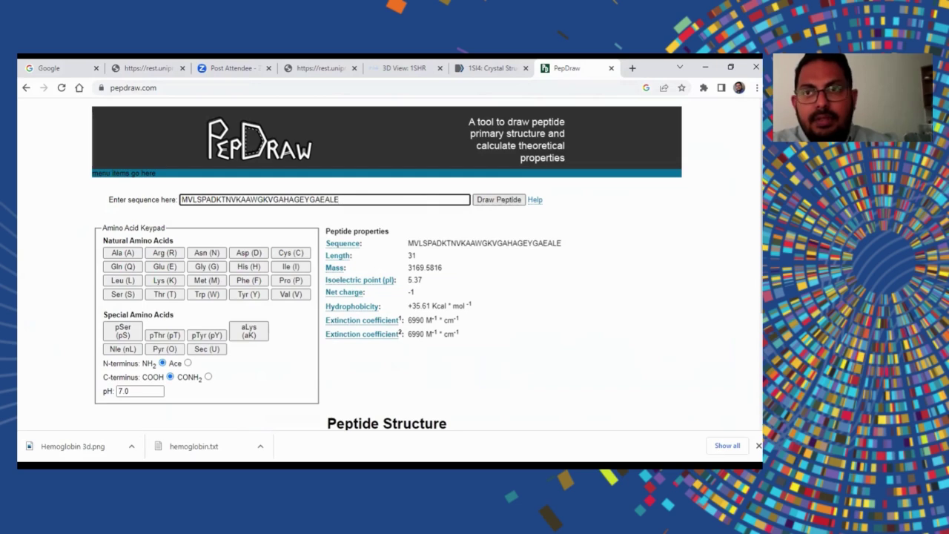
scroll(539, 290, "down", 2)
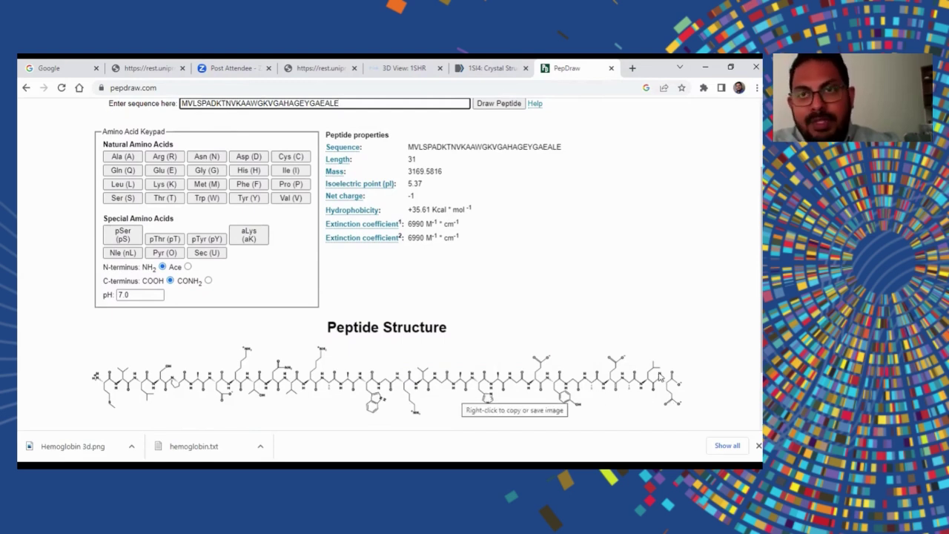
Step: Search Google for human protein atlas in a new browser tab and open The Human Protein Atlas website
left_click(632, 68)
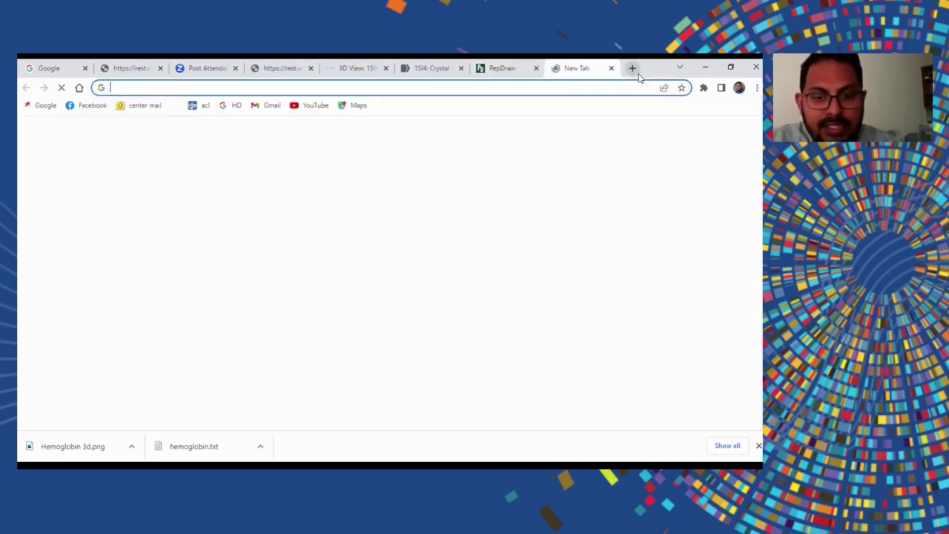
type("human")
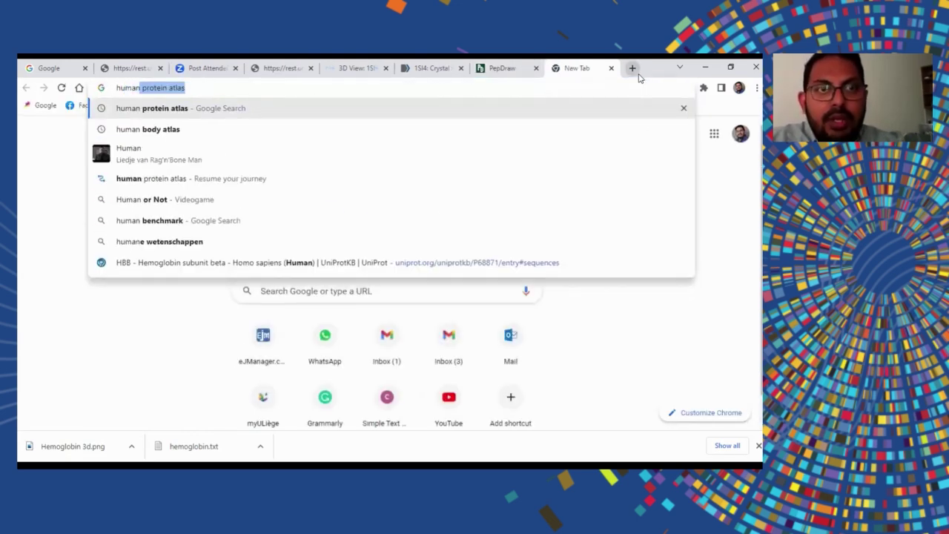
key("Return")
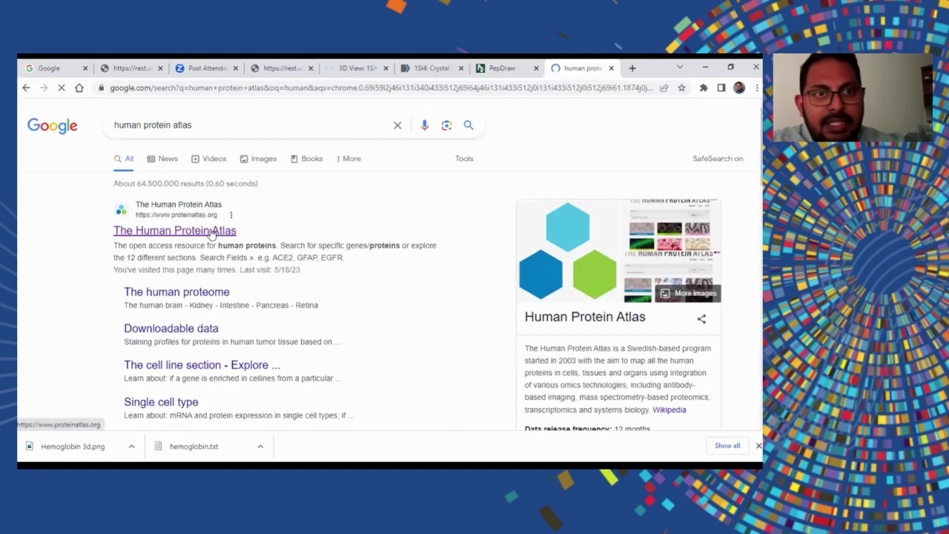
left_click(178, 234)
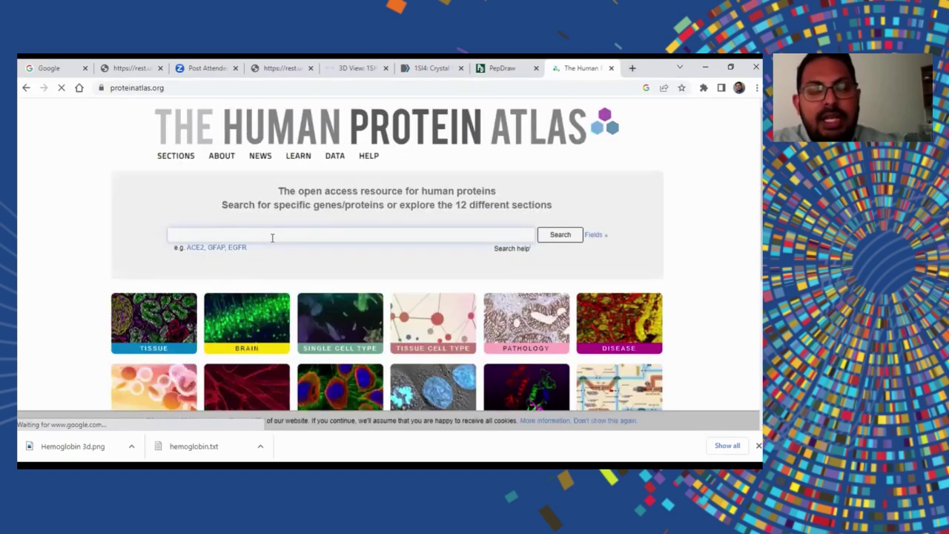
Step: Search The Human Protein Atlas for hemoglobin and look over the list of matching genes
left_click(272, 237)
type("hemoglobin")
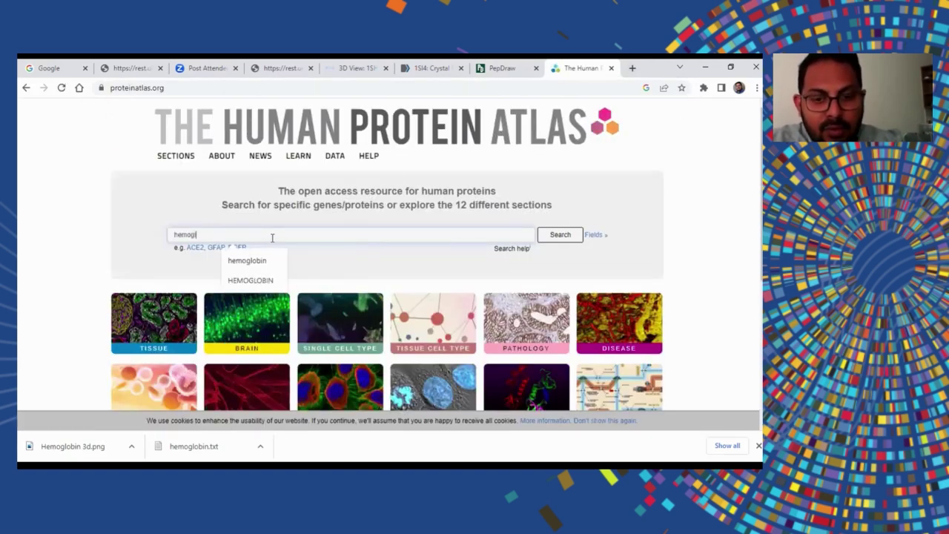
left_click(561, 235)
left_click(561, 235)
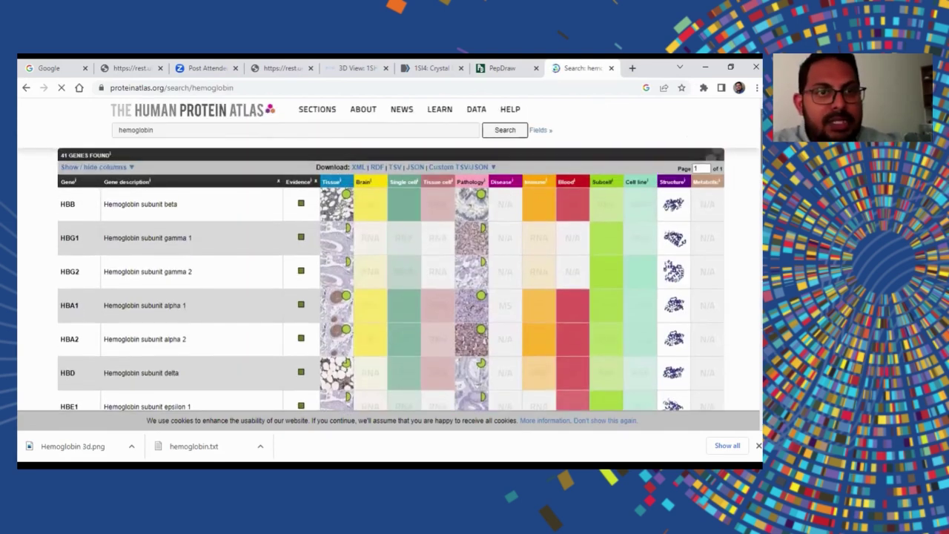
scroll(391, 280, "down", 1)
scroll(391, 279, "up", 1)
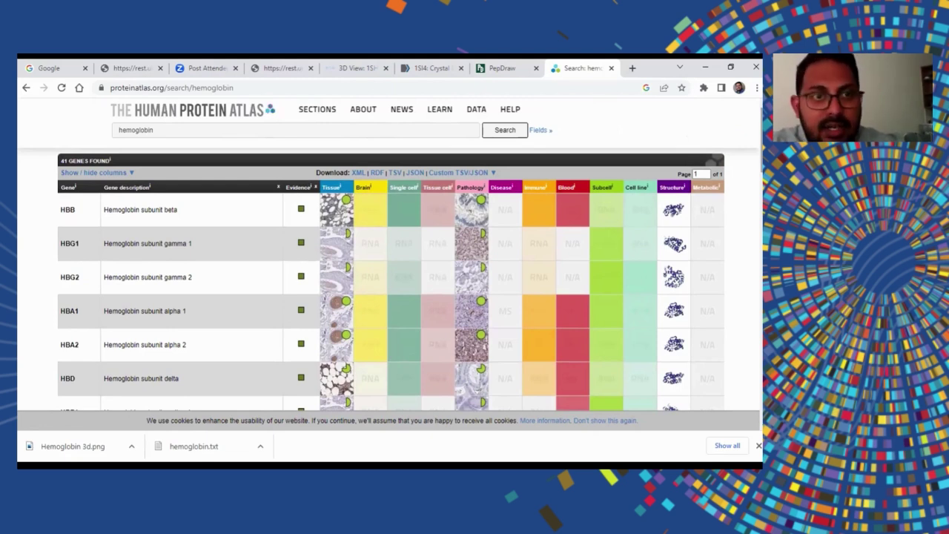
Step: Open the HBB hemoglobin subunit beta entry and examine its summary of expression, immune cells, cancer, blood and protein function
left_click(115, 209)
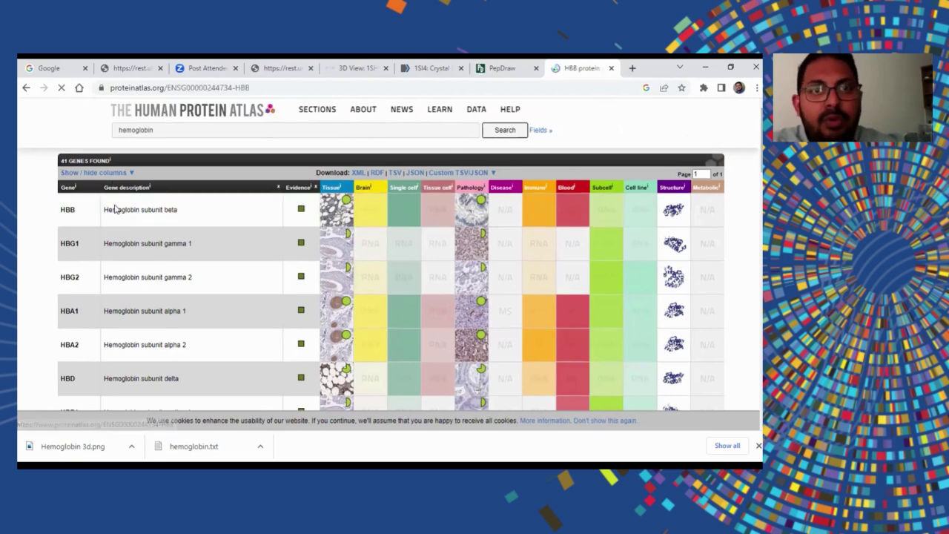
scroll(512, 219, "down", 2)
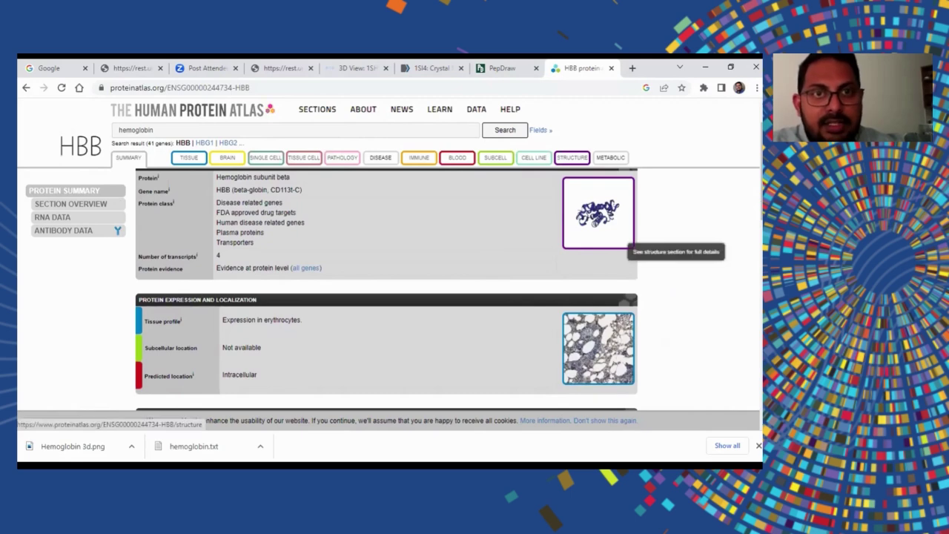
scroll(627, 241, "down", 2)
scroll(386, 289, "down", 3)
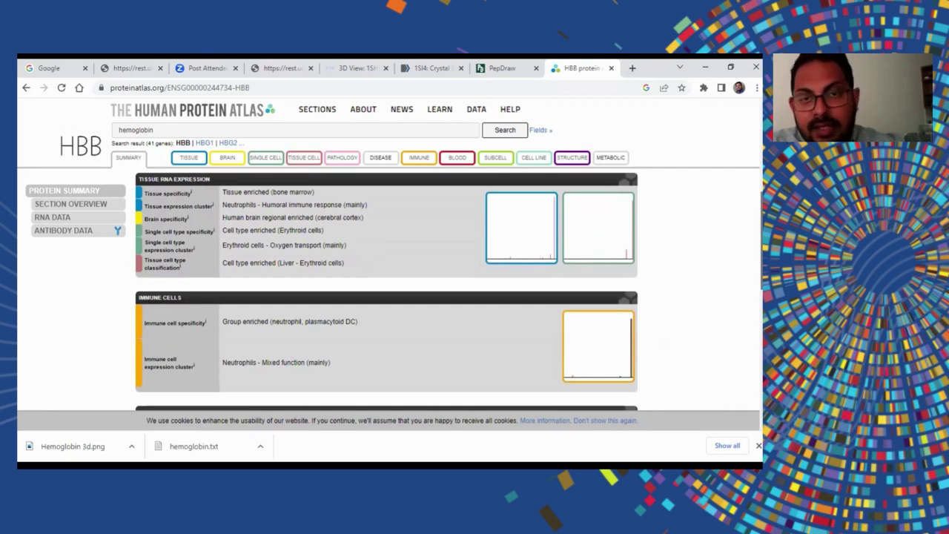
scroll(386, 289, "down", 1)
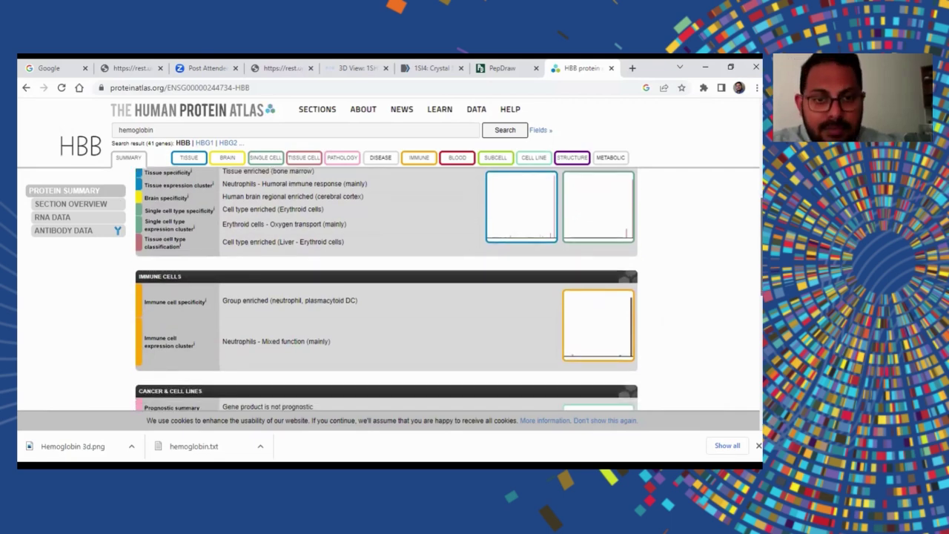
scroll(385, 289, "down", 3)
scroll(385, 289, "down", 3)
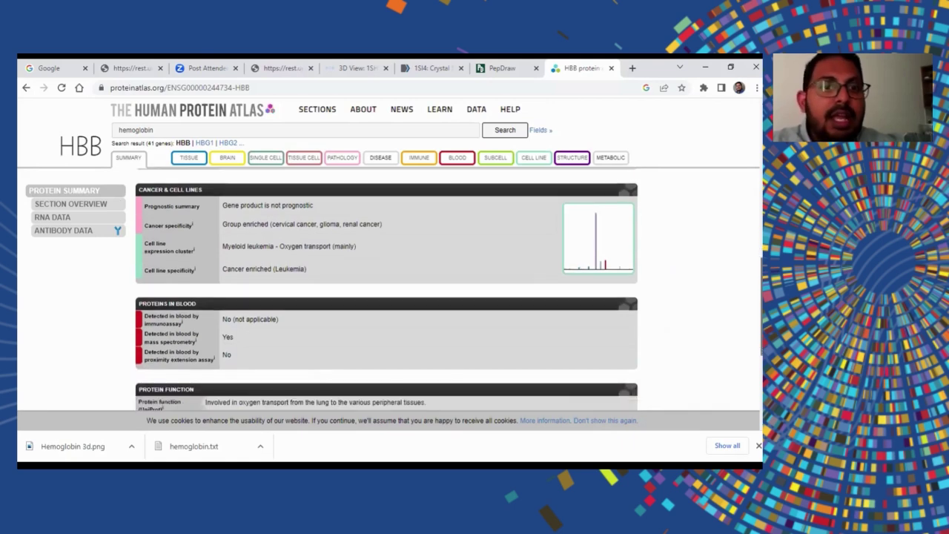
scroll(697, 326, "down", 3)
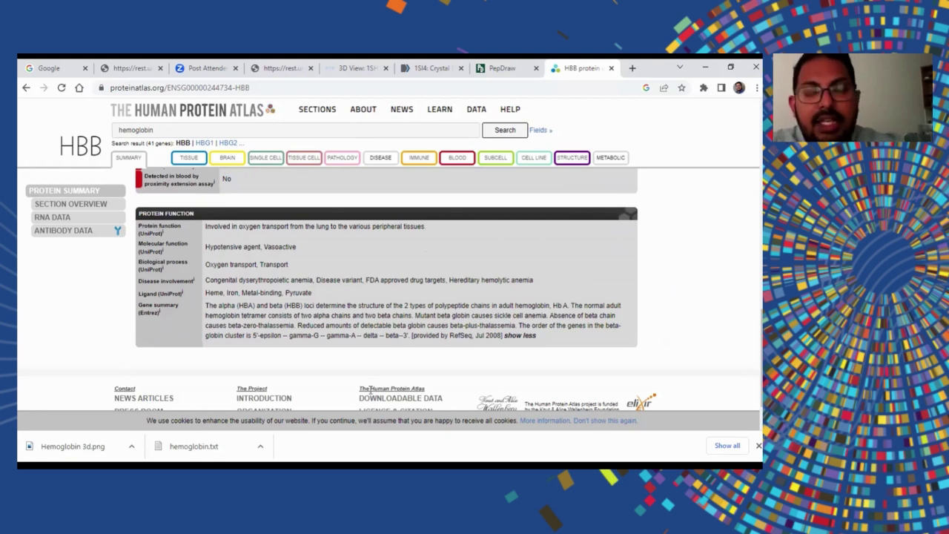
scroll(750, 136, "up", 10)
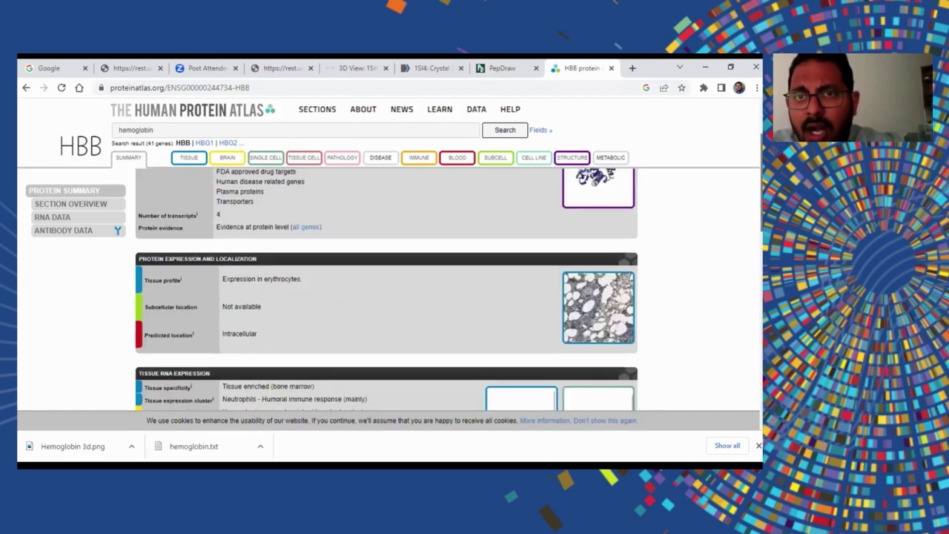